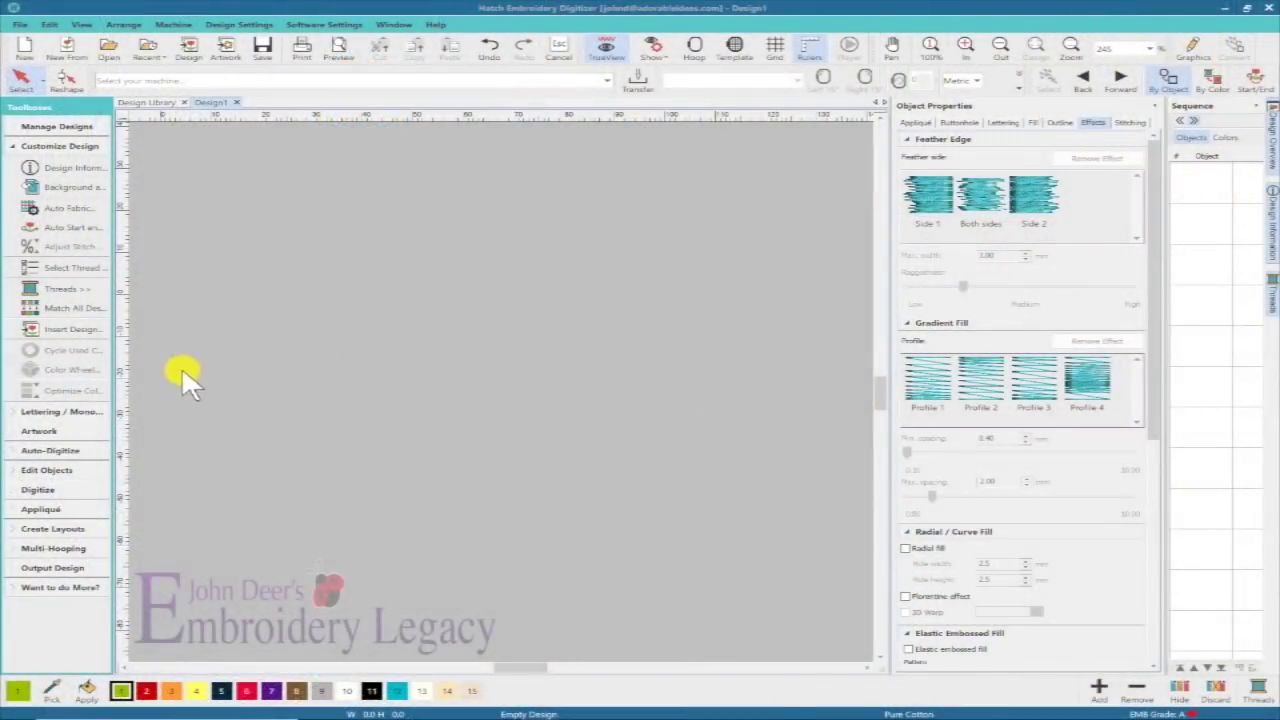
- Insert a filled heart from the standard shapes, about 66 mm wide and 56 mm tall, in the middle of the design
left_click(45, 495)
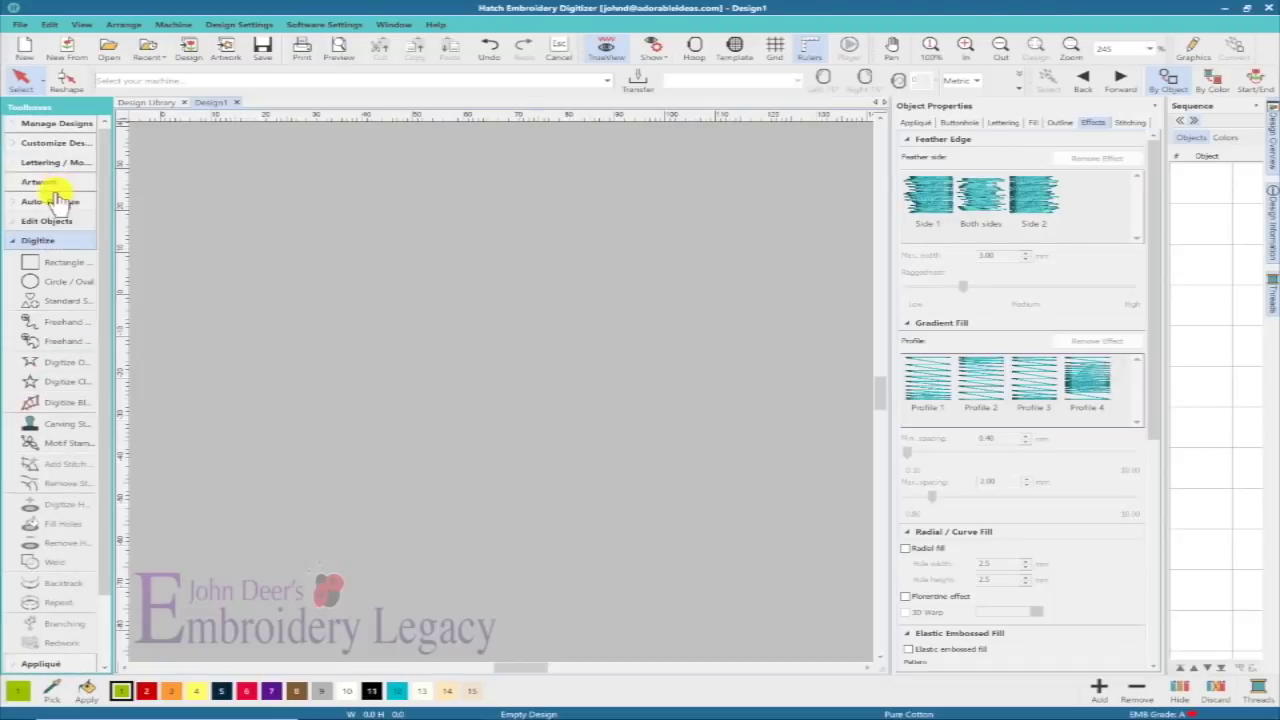
left_click(63, 299)
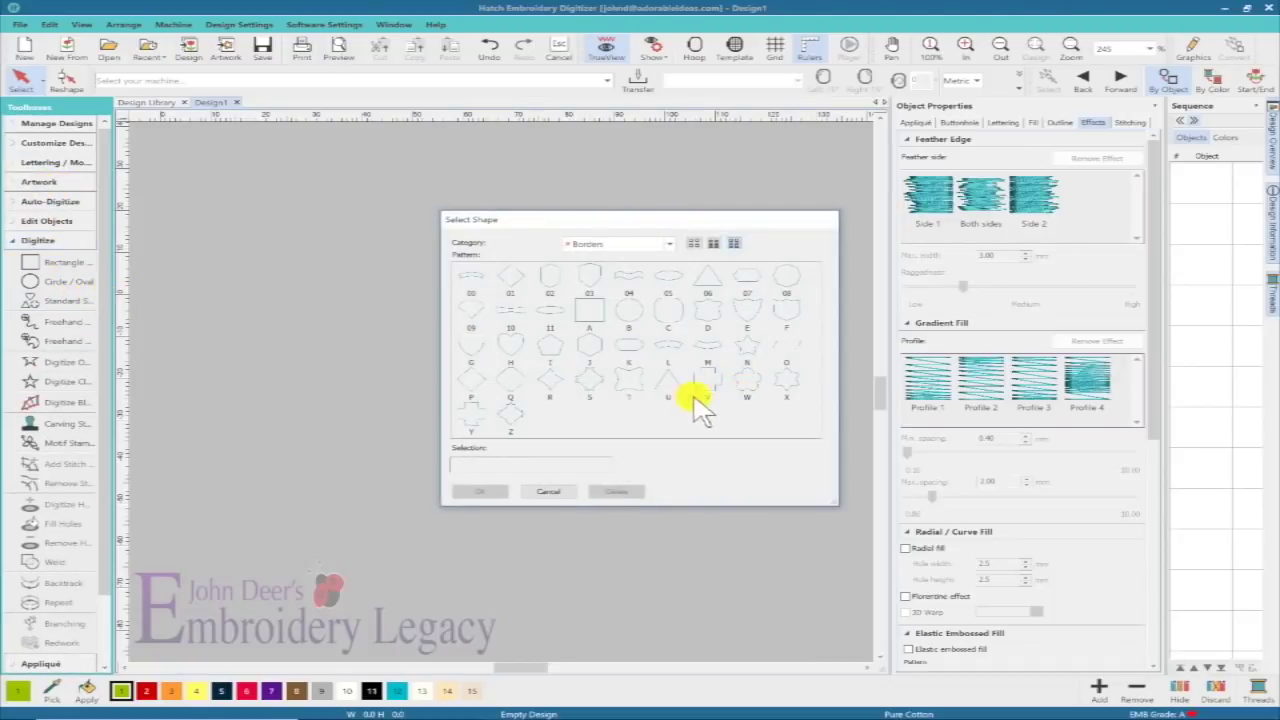
left_click(598, 246)
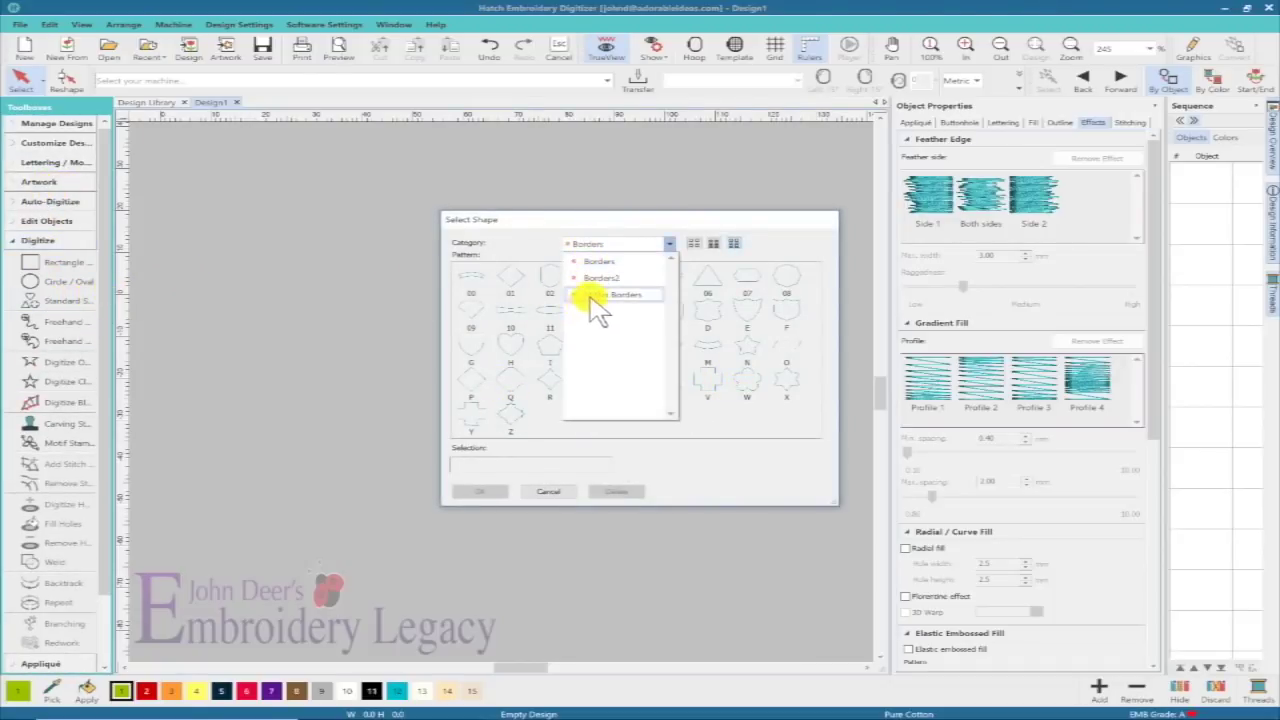
left_click(592, 296)
left_click(590, 318)
left_click(478, 491)
left_click(350, 240)
left_click(657, 497)
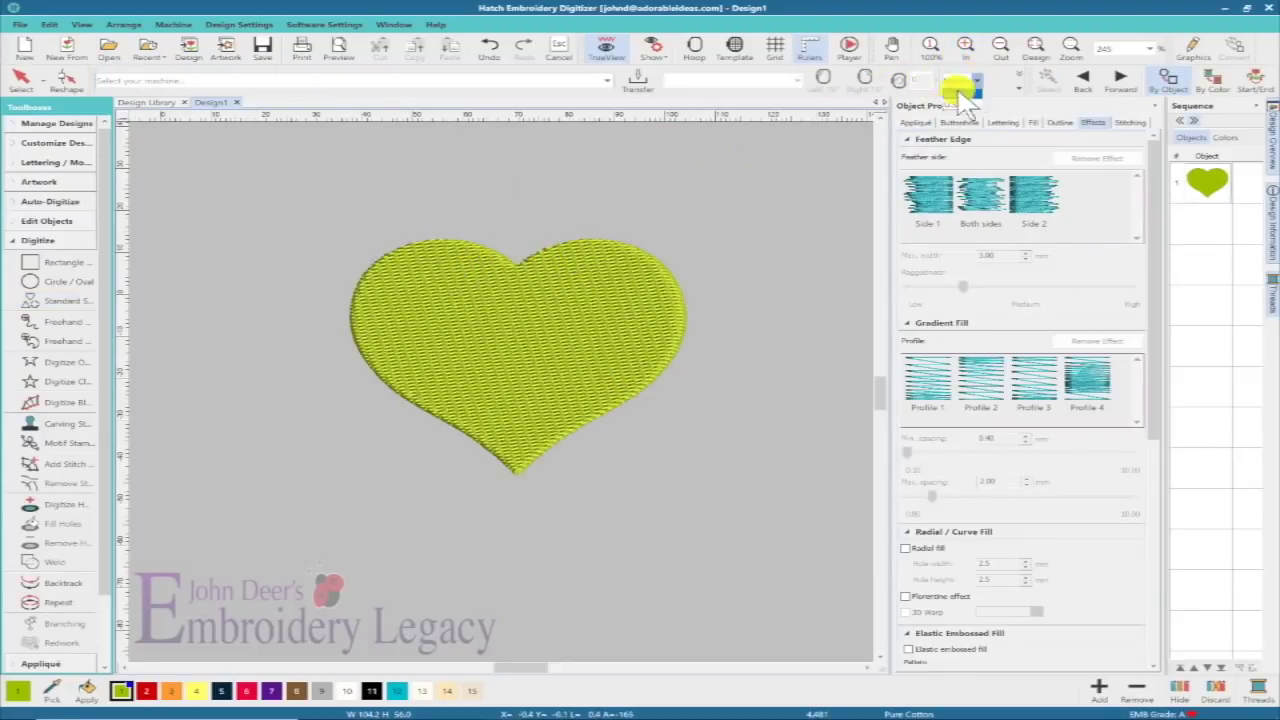
- Switch the measurement units to U.S. and resize the heart proportionally to a width of 4.8 in
key("Escape")
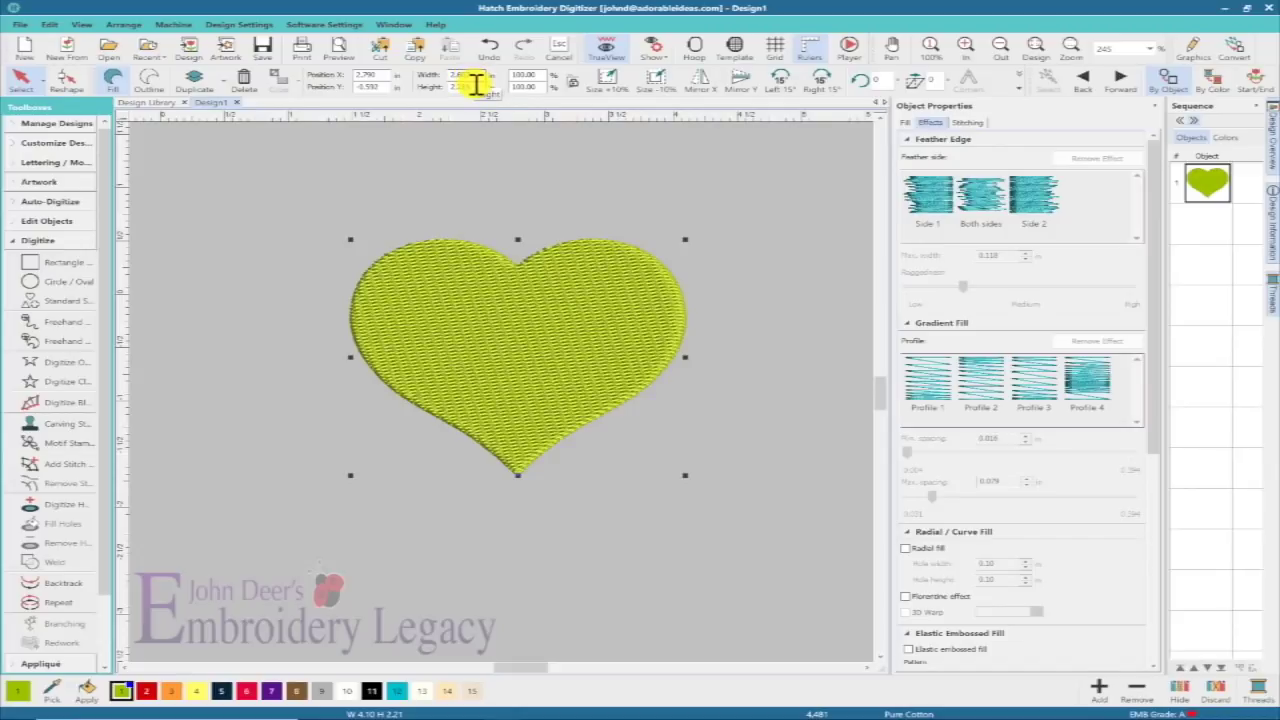
double_click(466, 76)
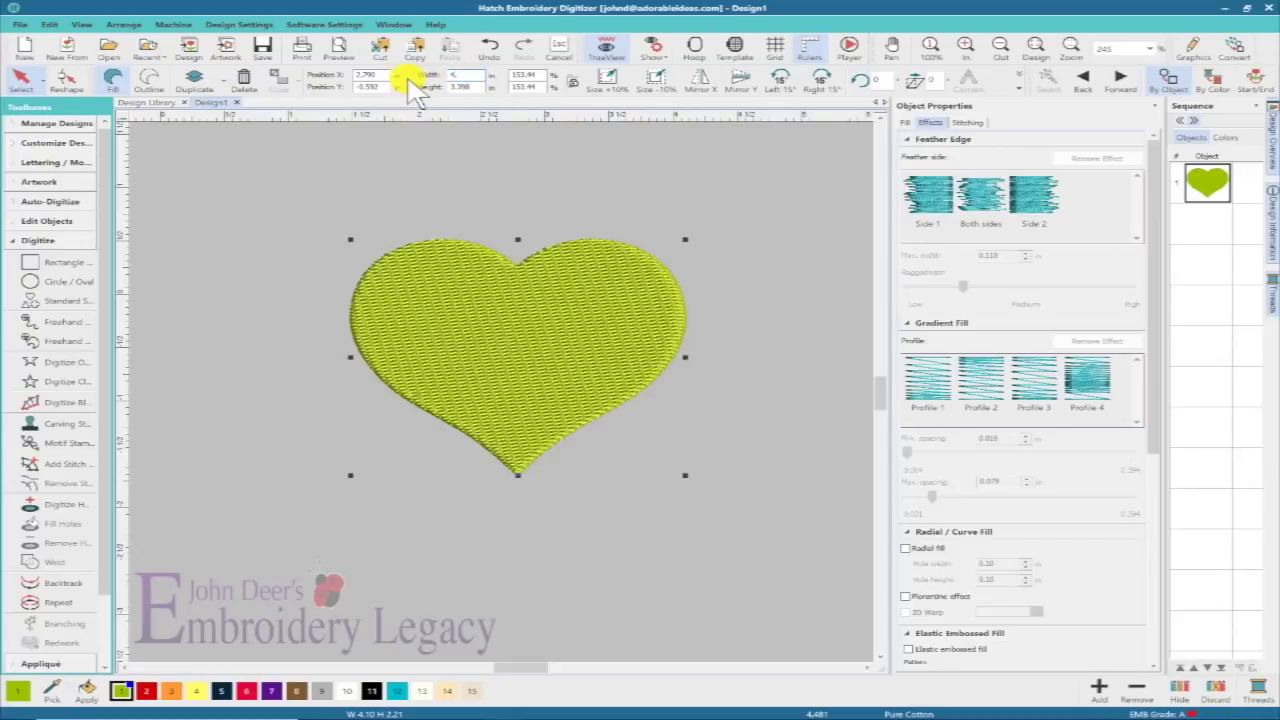
type("6.800")
key("Return")
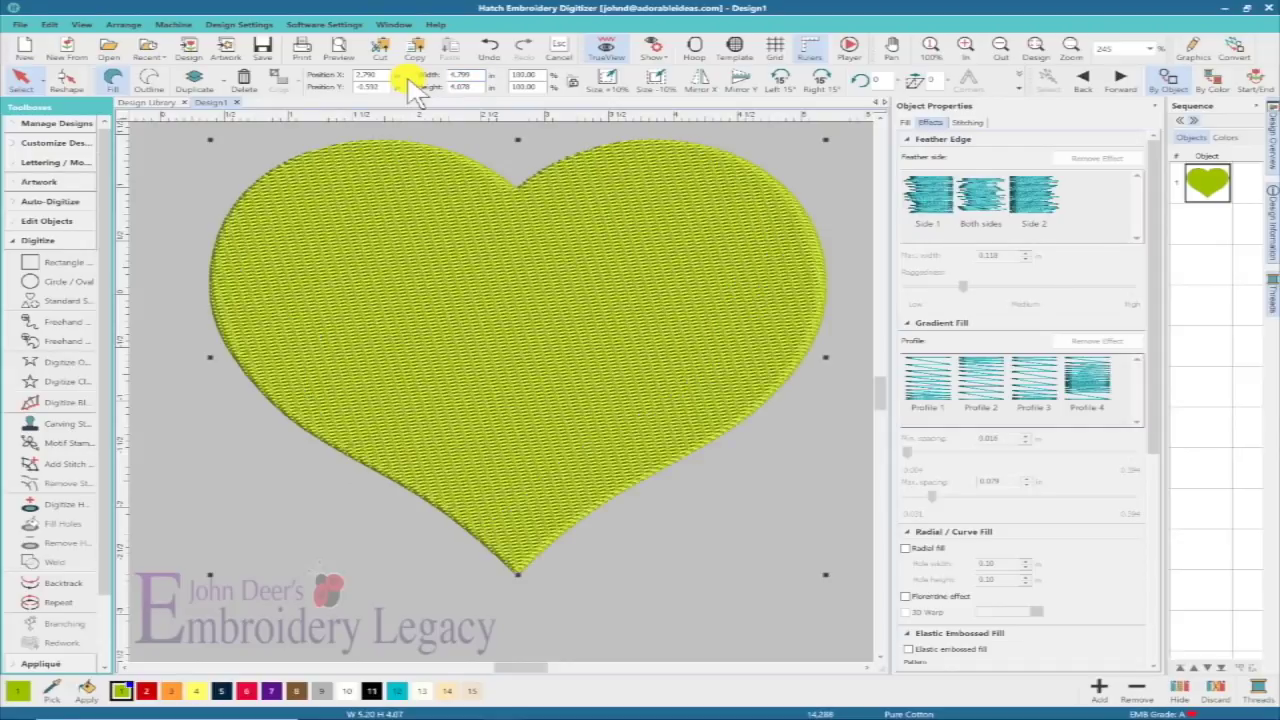
- Convert the filled heart to a single run outline and duplicate it four times in place
left_click(149, 80)
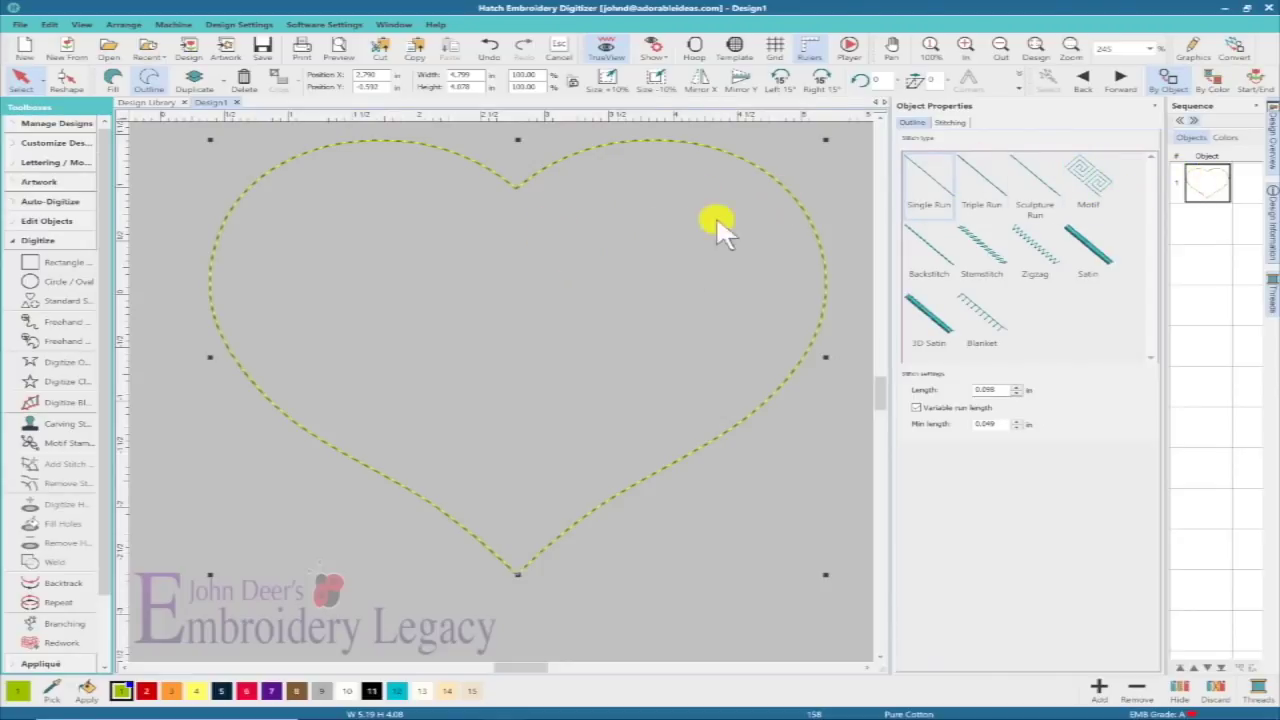
left_click(1206, 189)
right_click(1205, 186)
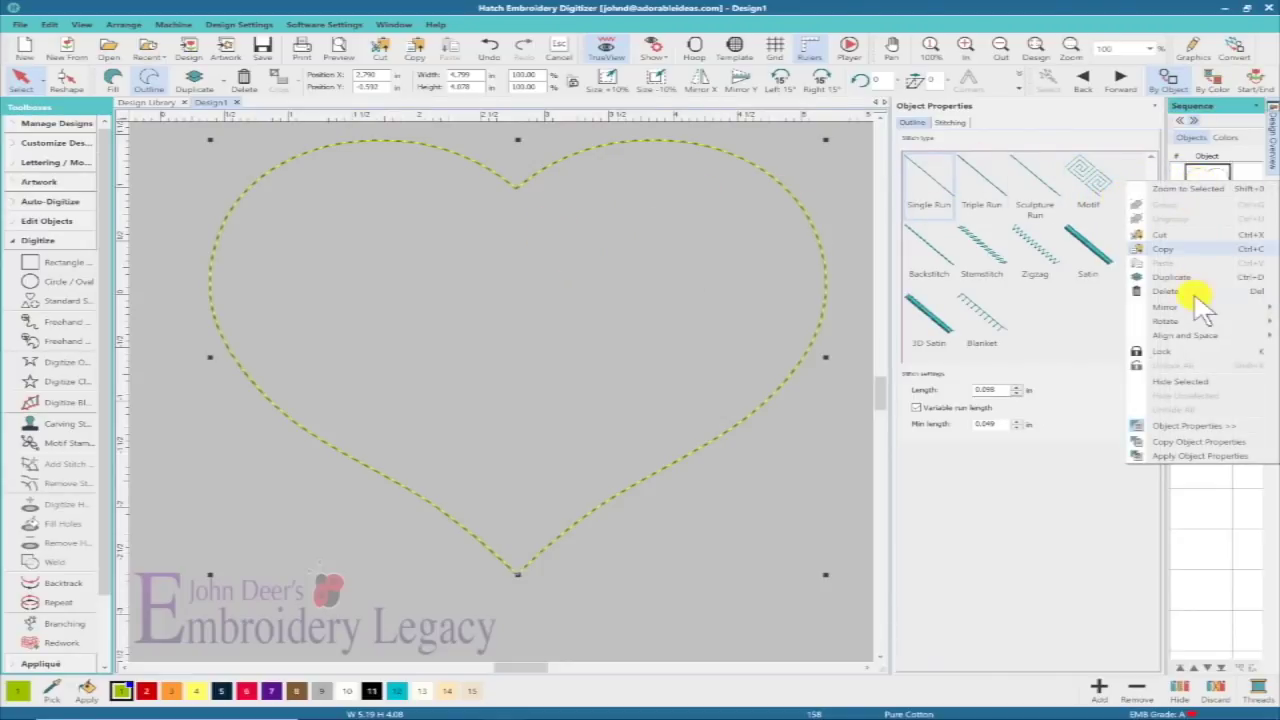
left_click(1175, 278)
right_click(1200, 232)
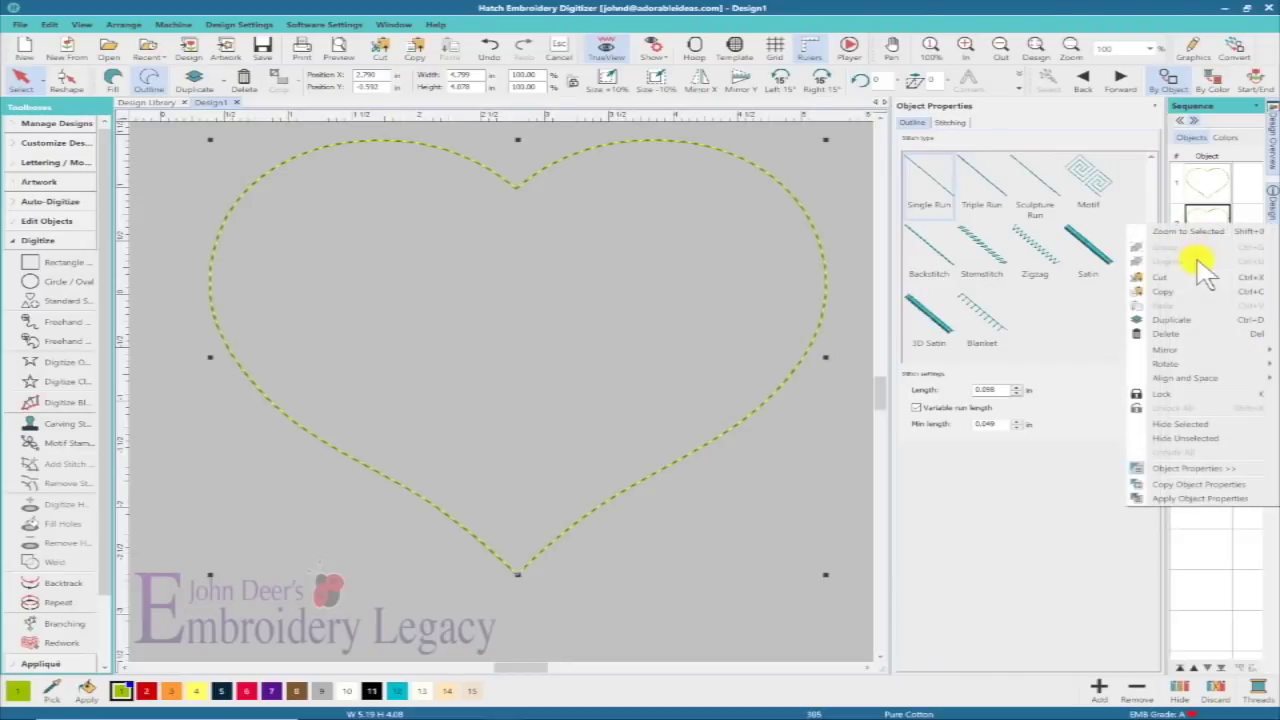
left_click(1180, 320)
right_click(1200, 290)
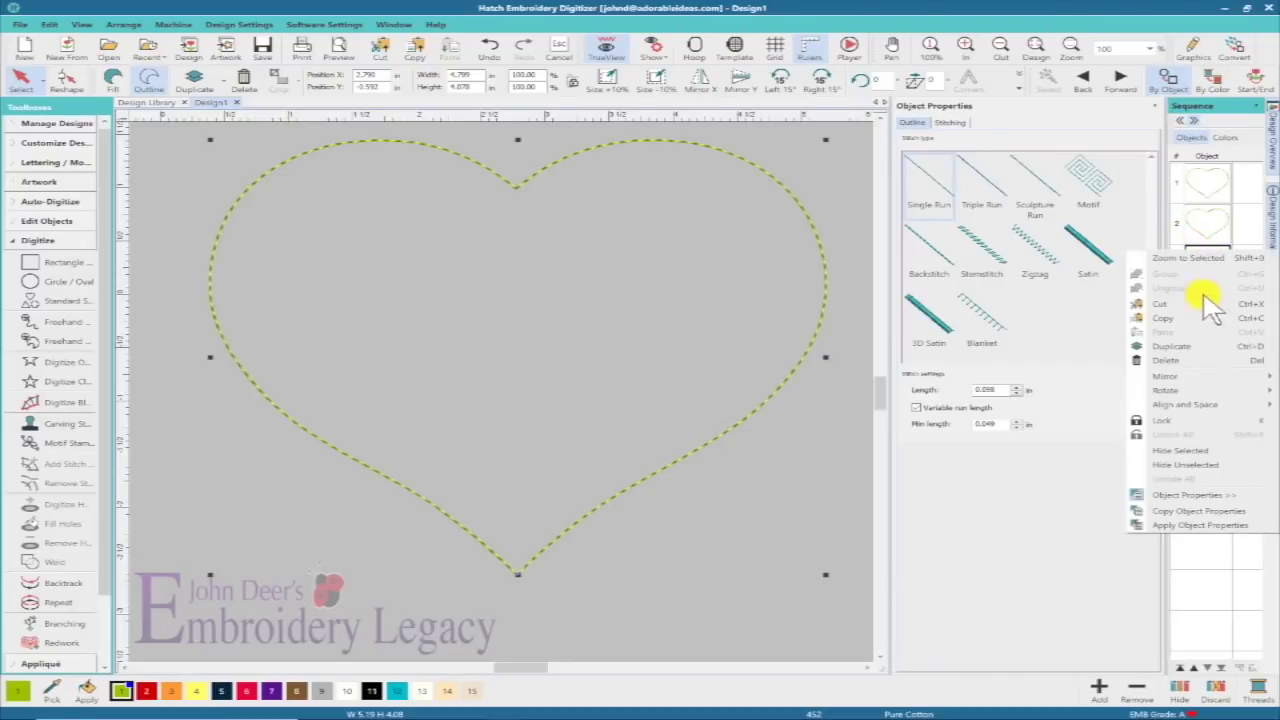
left_click(1175, 345)
right_click(1210, 314)
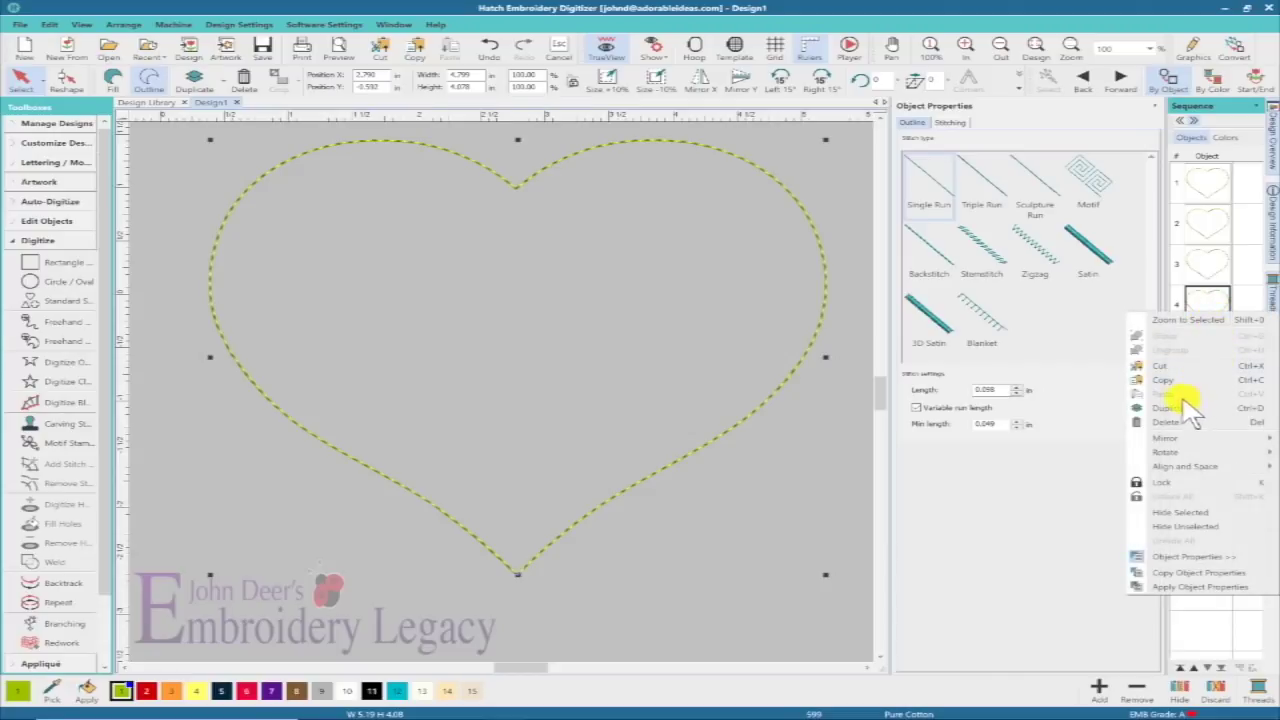
left_click(1182, 418)
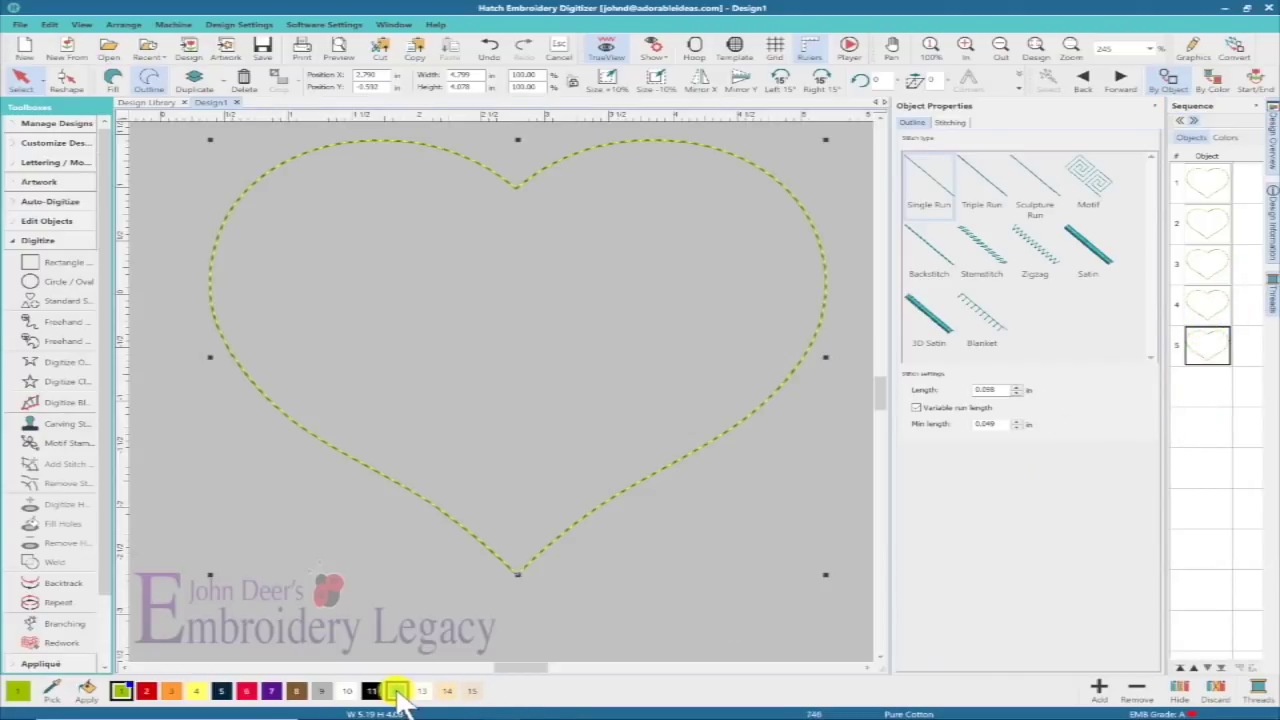
- Recolor the heart copies: thread color 12 for the fifth, 8 for the fourth, 7 for the third and 3 for the second
left_click(398, 692)
left_click(1203, 292)
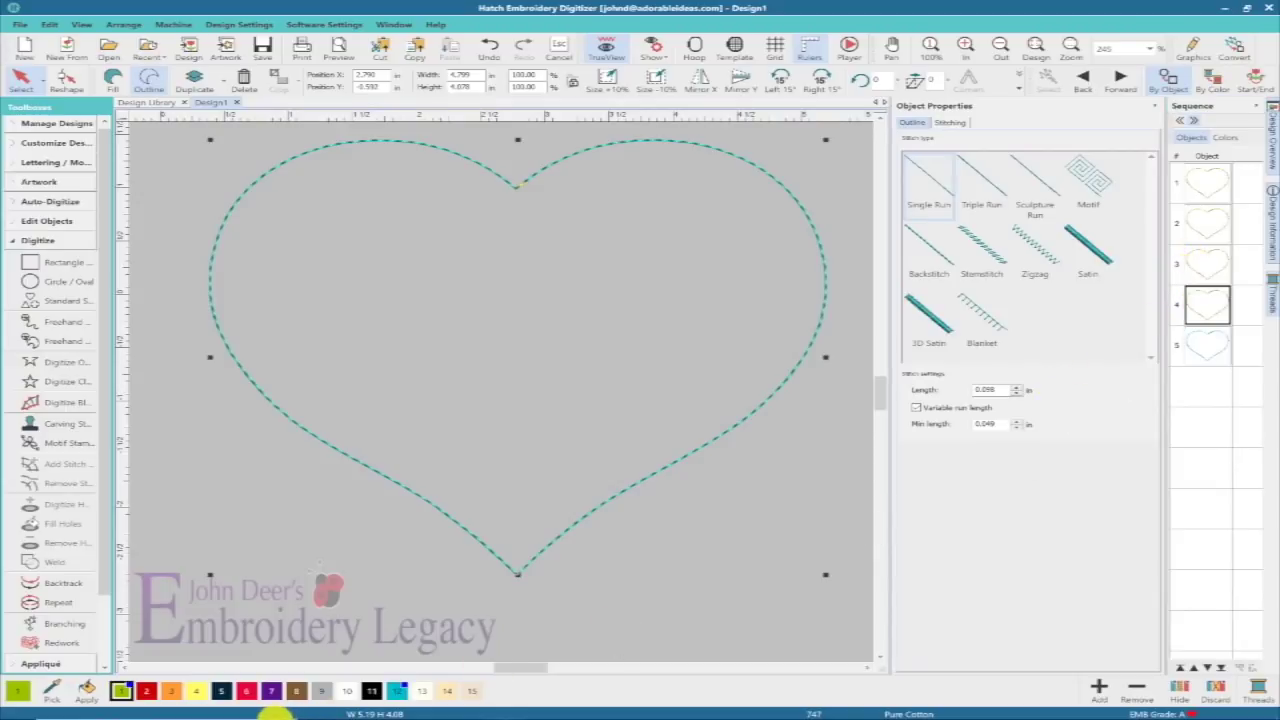
left_click(1200, 265)
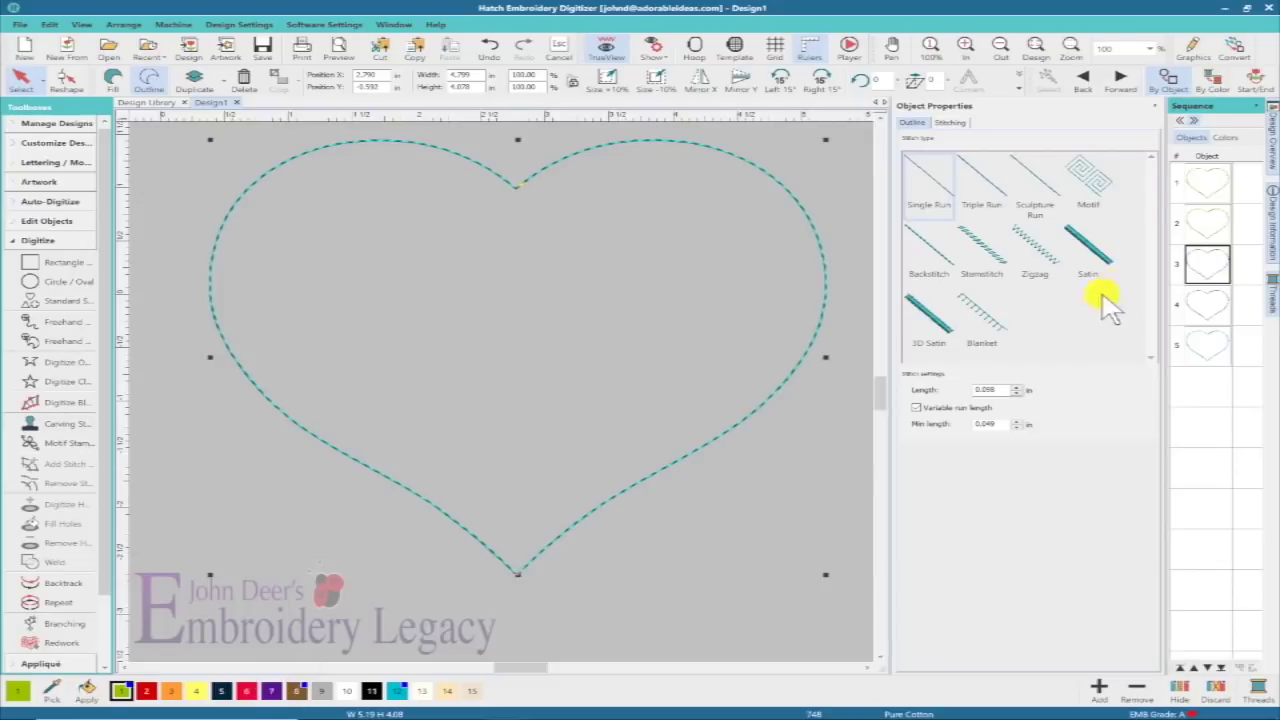
left_click(1206, 232)
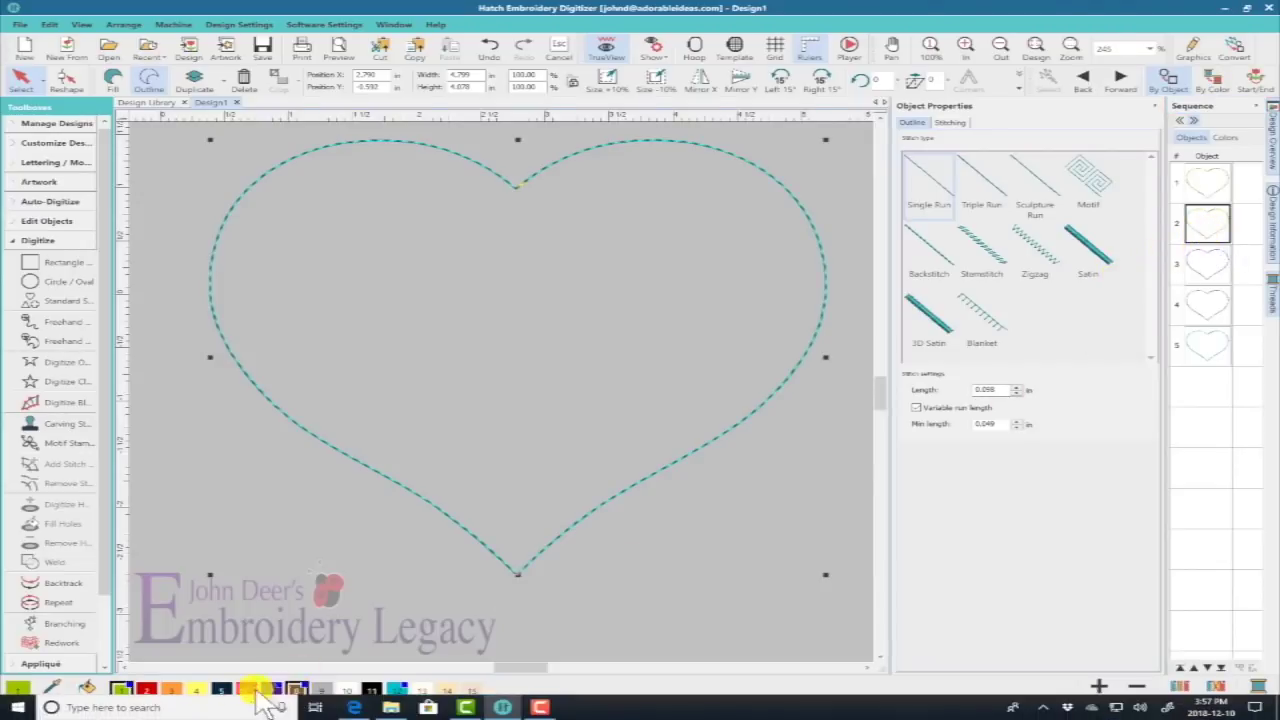
left_click(171, 691)
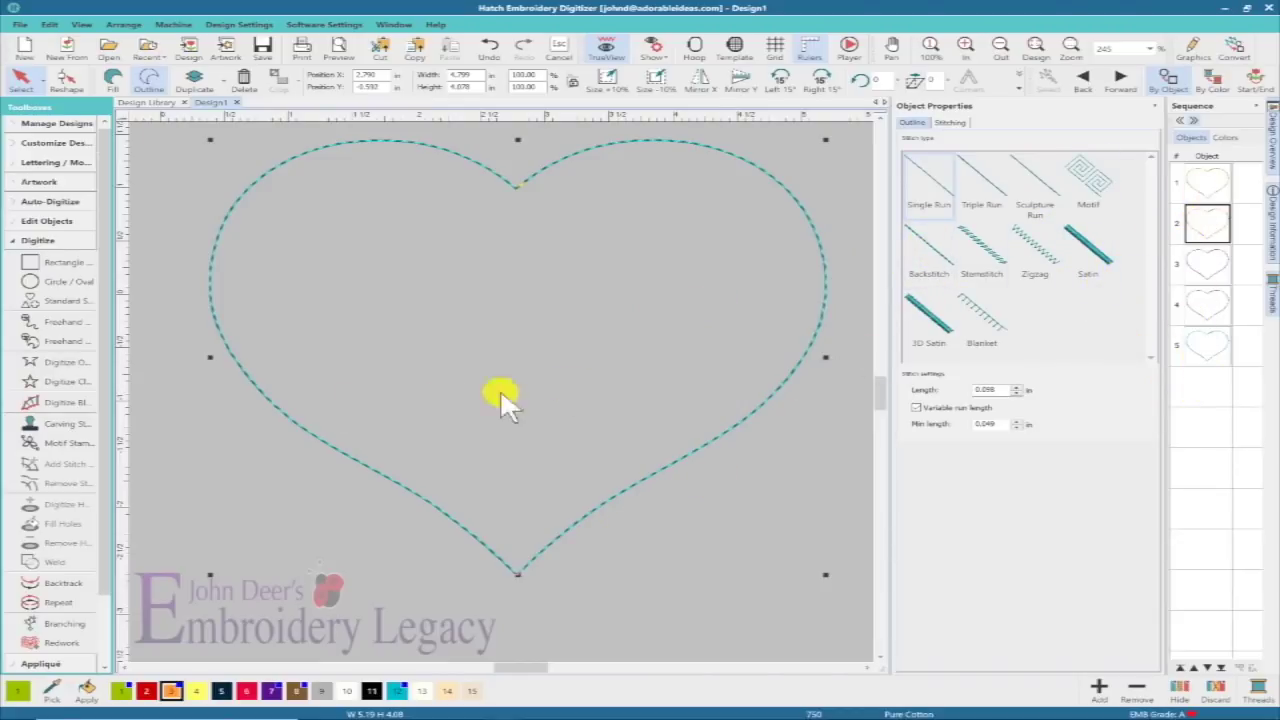
- Convert the fifth heart to a filled object with a Ripple fill and thread color 6
left_click(1207, 350)
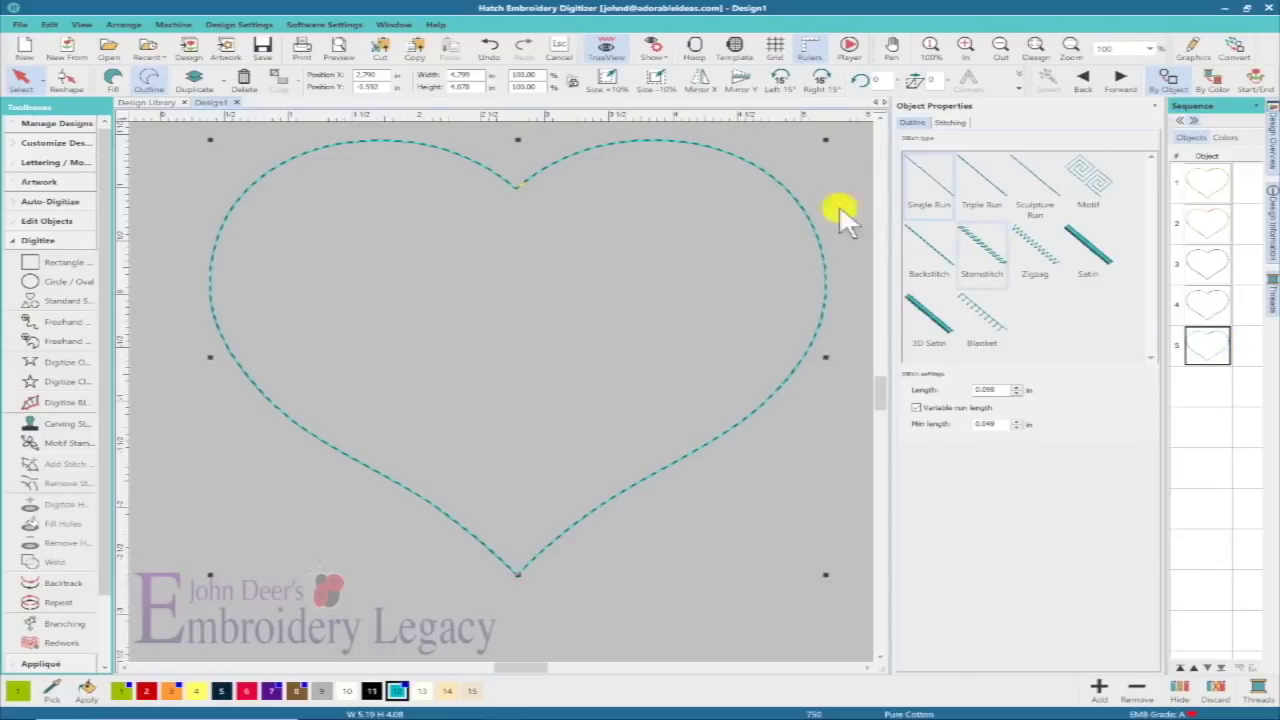
left_click(113, 80)
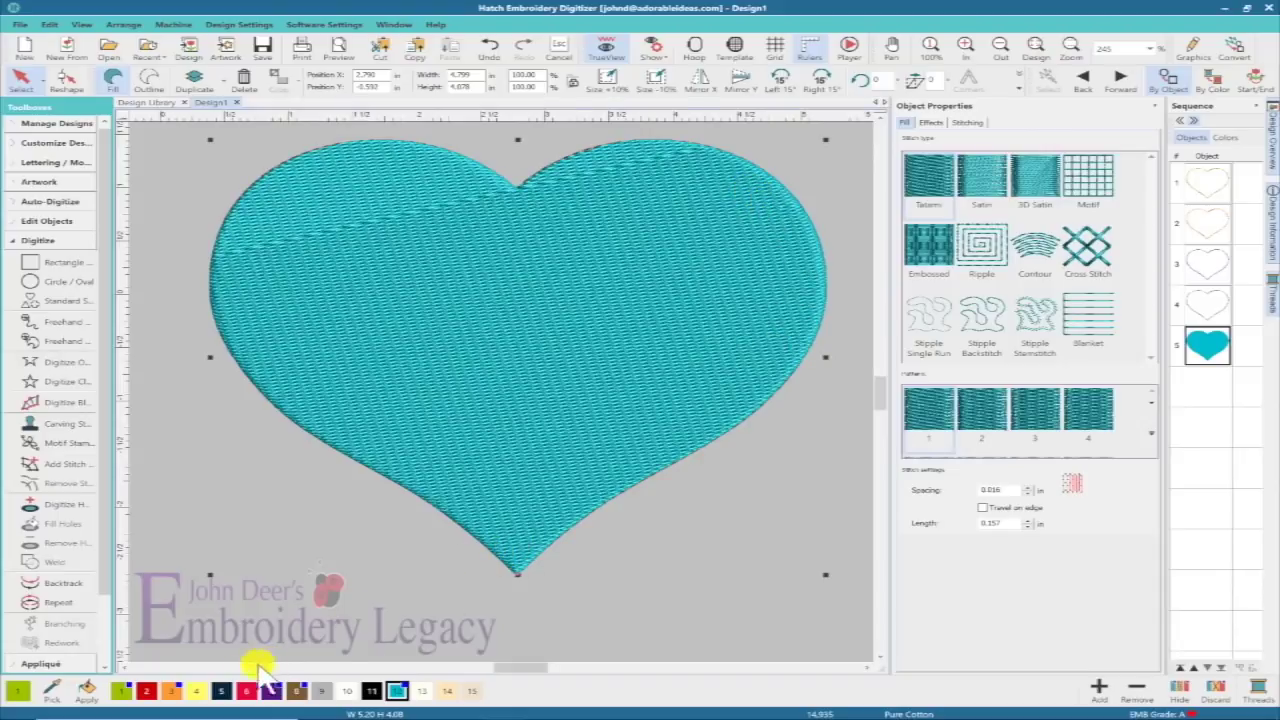
left_click(246, 690)
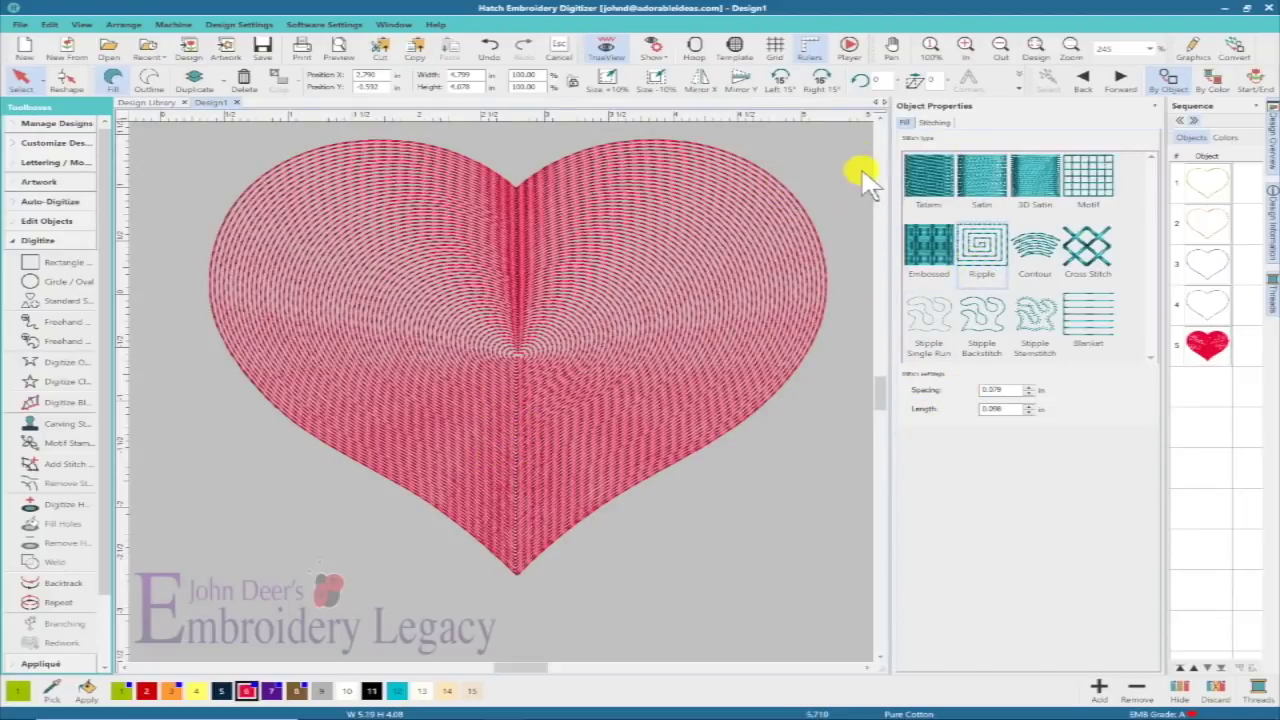
- Switch the measurement units to Metric and set the ripple heart's fill spacing to 4.00 mm
left_click(855, 170)
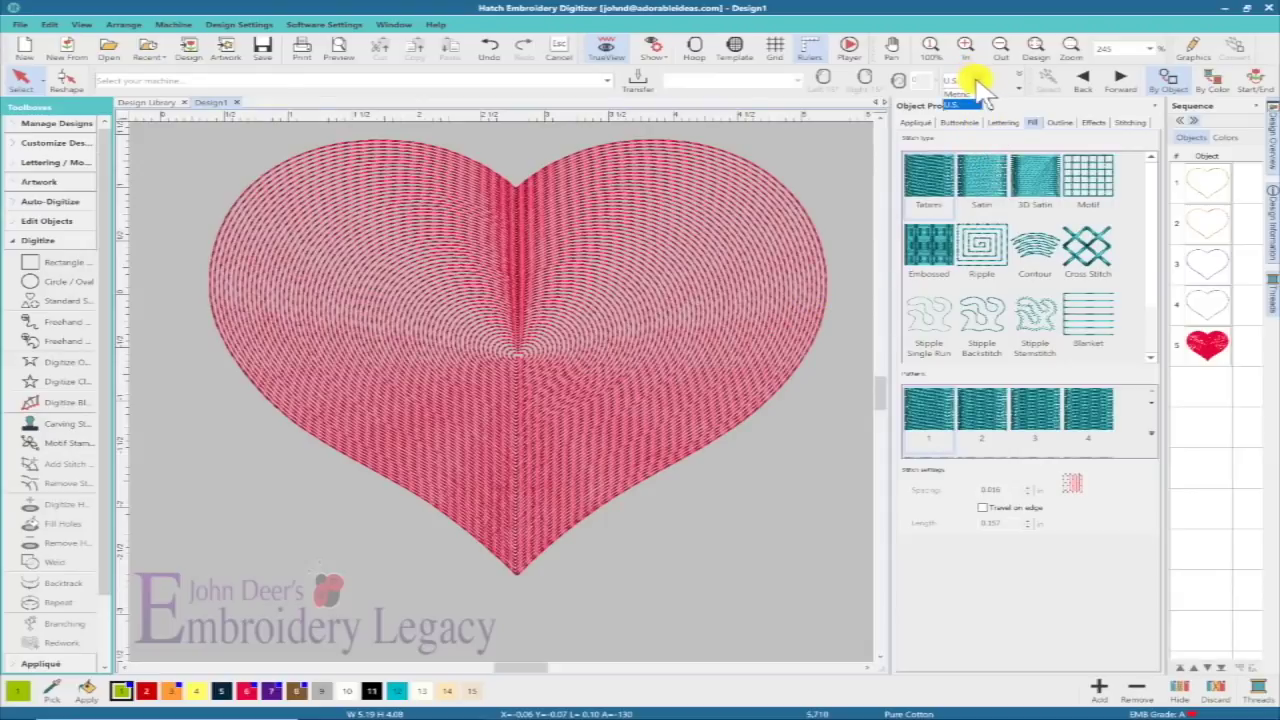
left_click(960, 93)
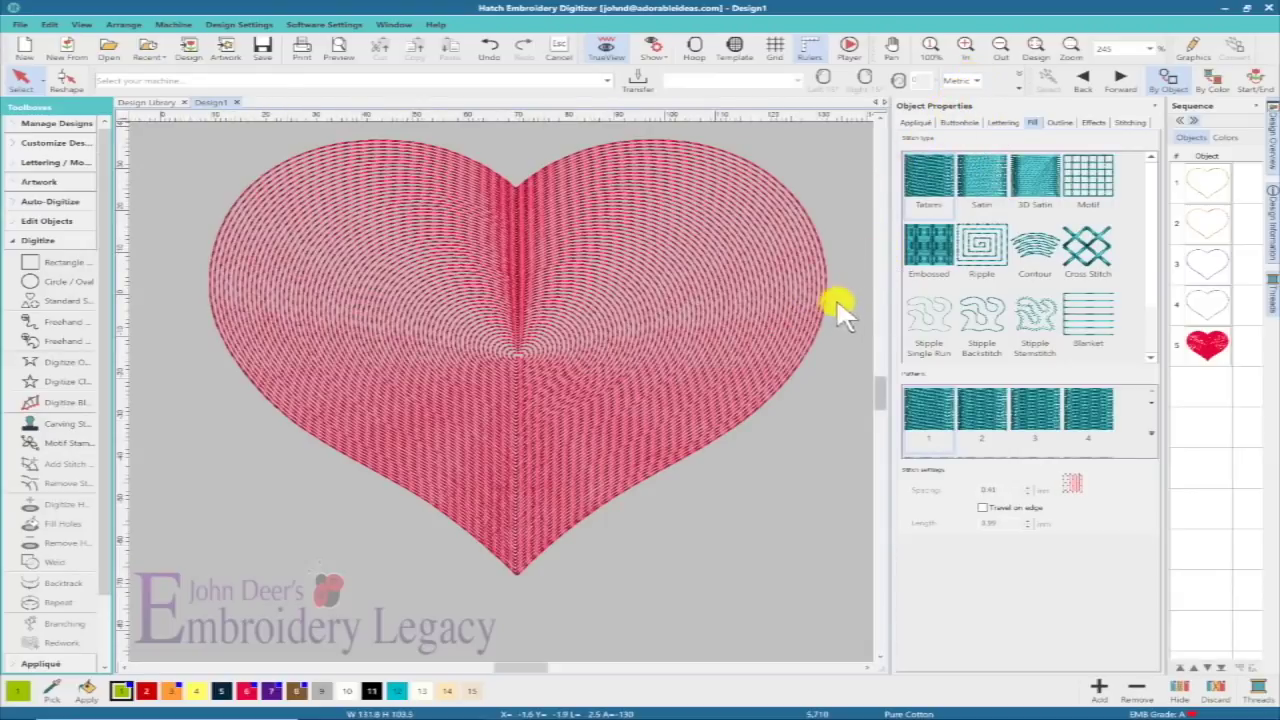
left_click(1208, 343)
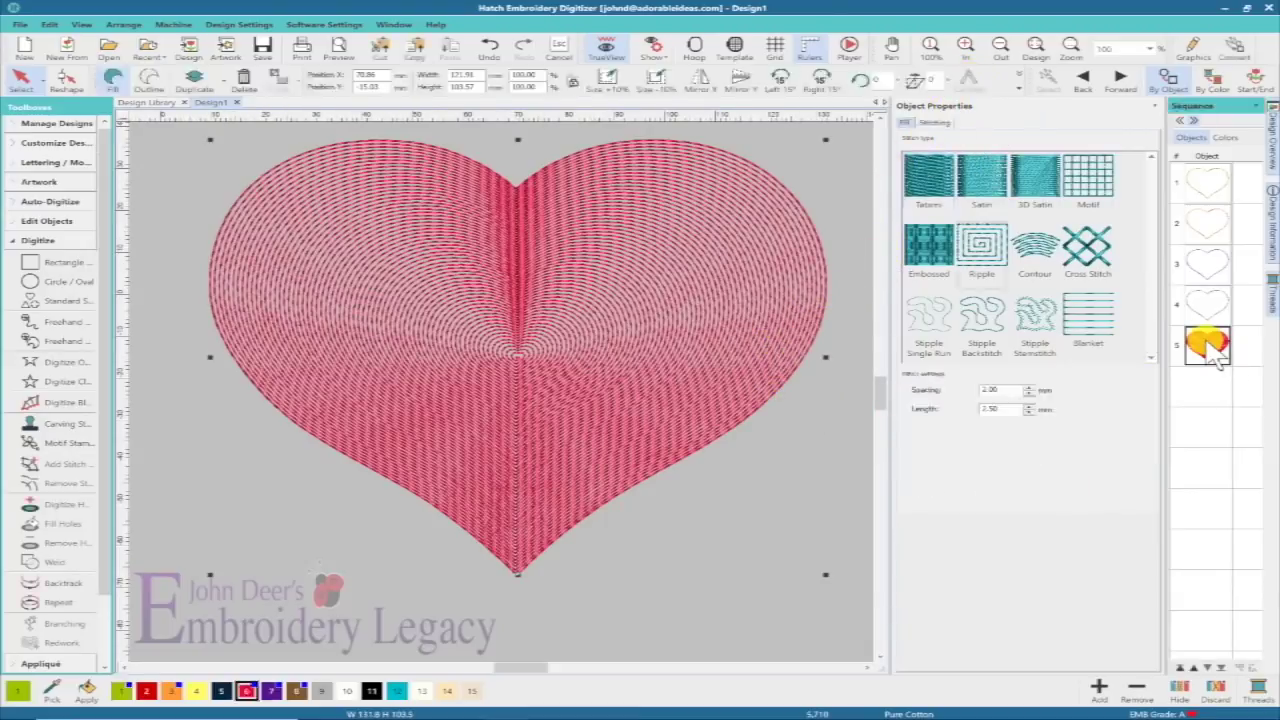
double_click(1006, 390)
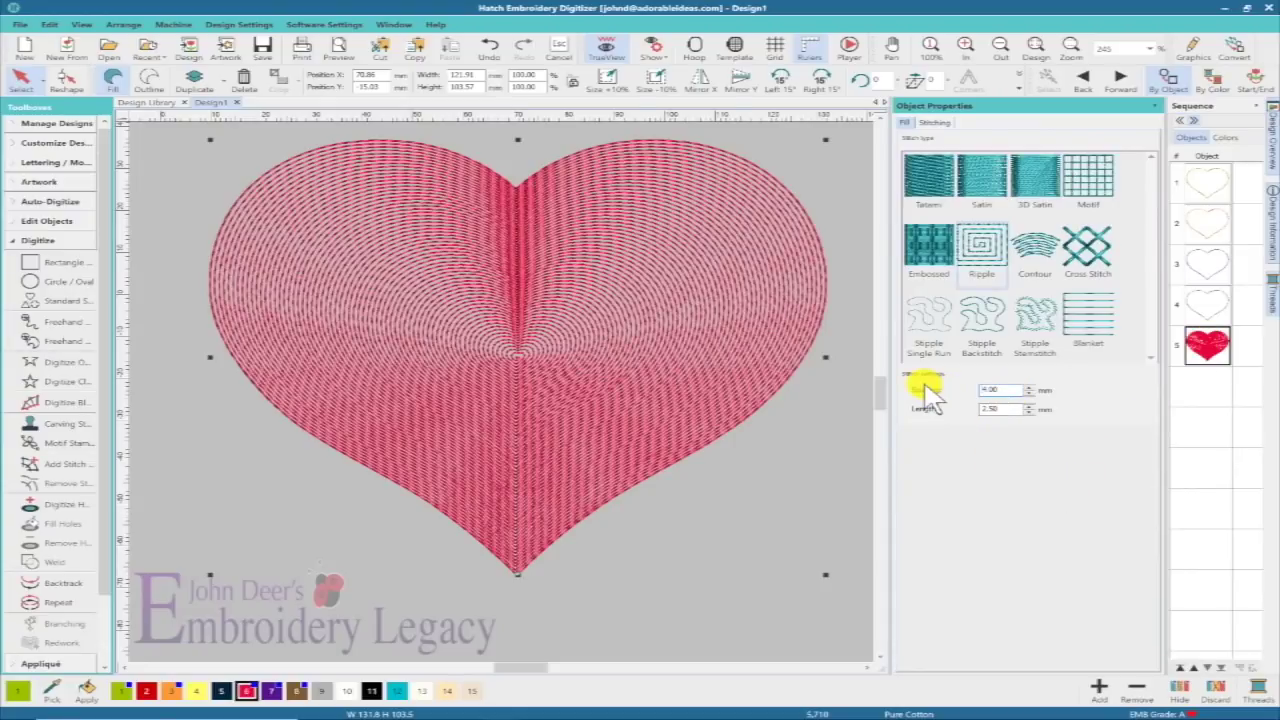
key("Return")
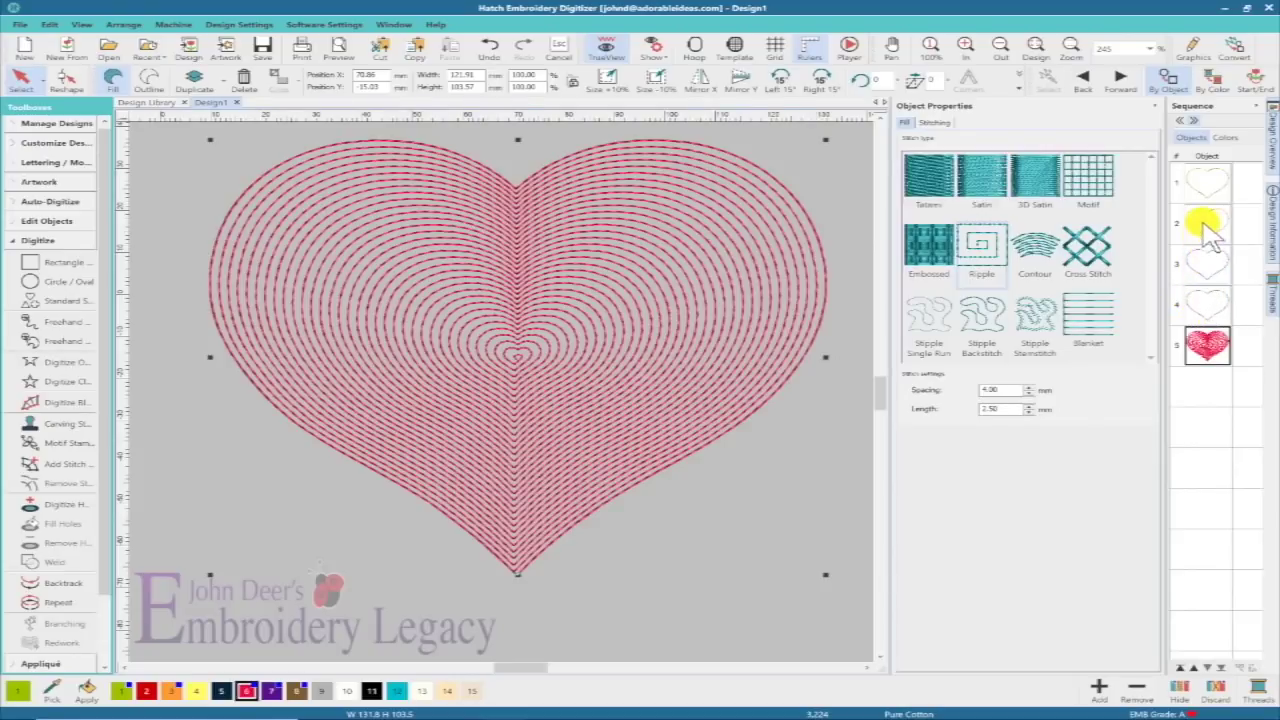
- Set the second heart's single run stitch length to 4.00 mm and give it thread color 6
left_click(1203, 195)
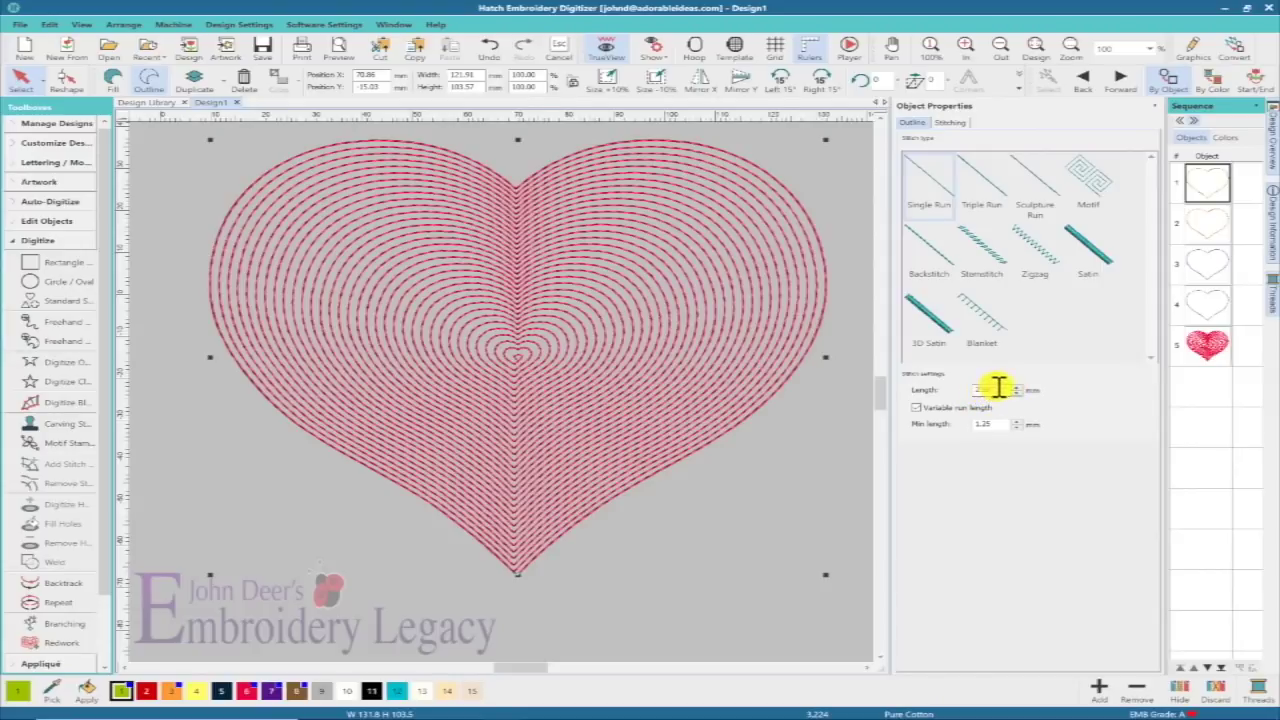
left_click(1208, 222)
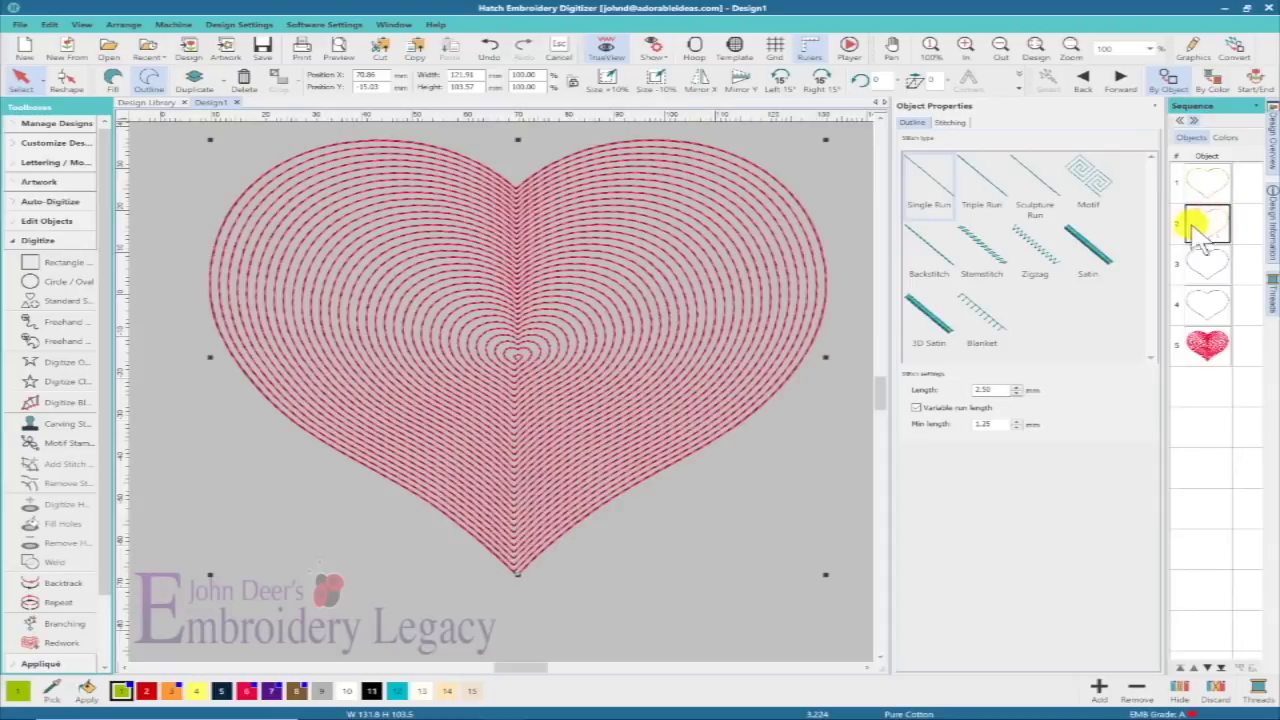
double_click(993, 388)
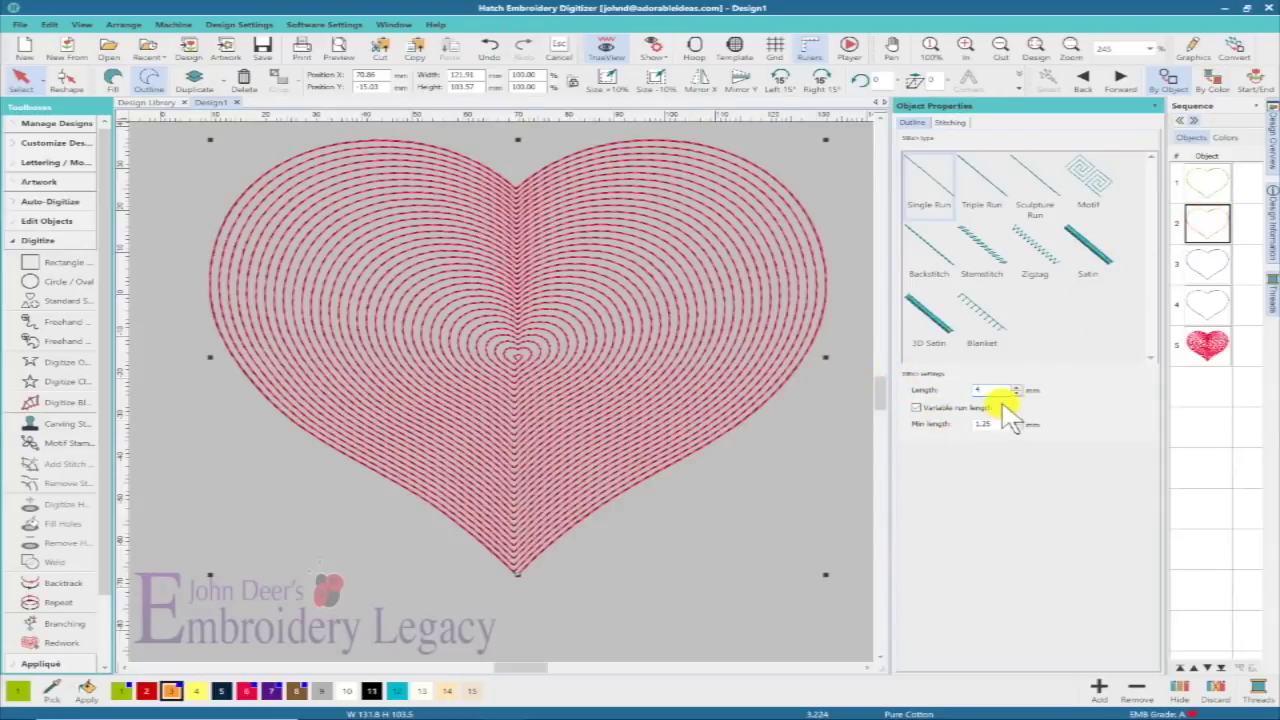
key("Return")
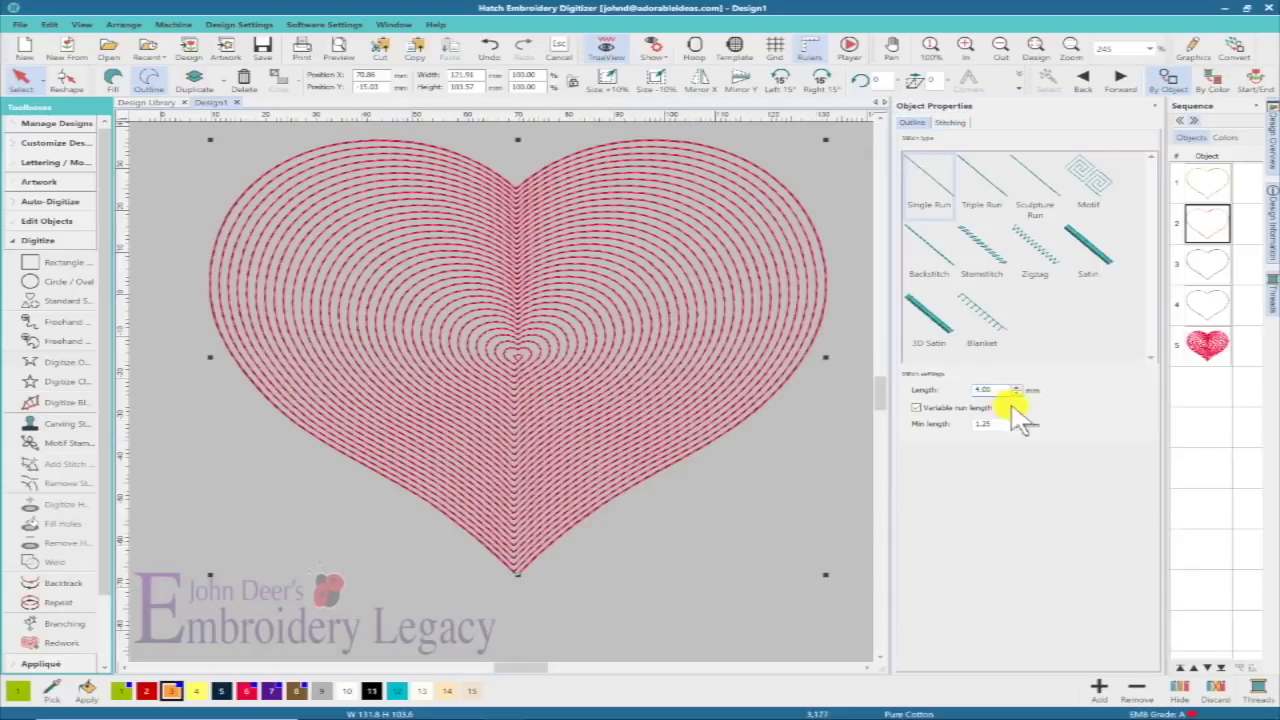
left_click(248, 690)
- Move the ripple-filled heart up to third place in the stitching sequence, right after the second outline
left_click(1218, 350)
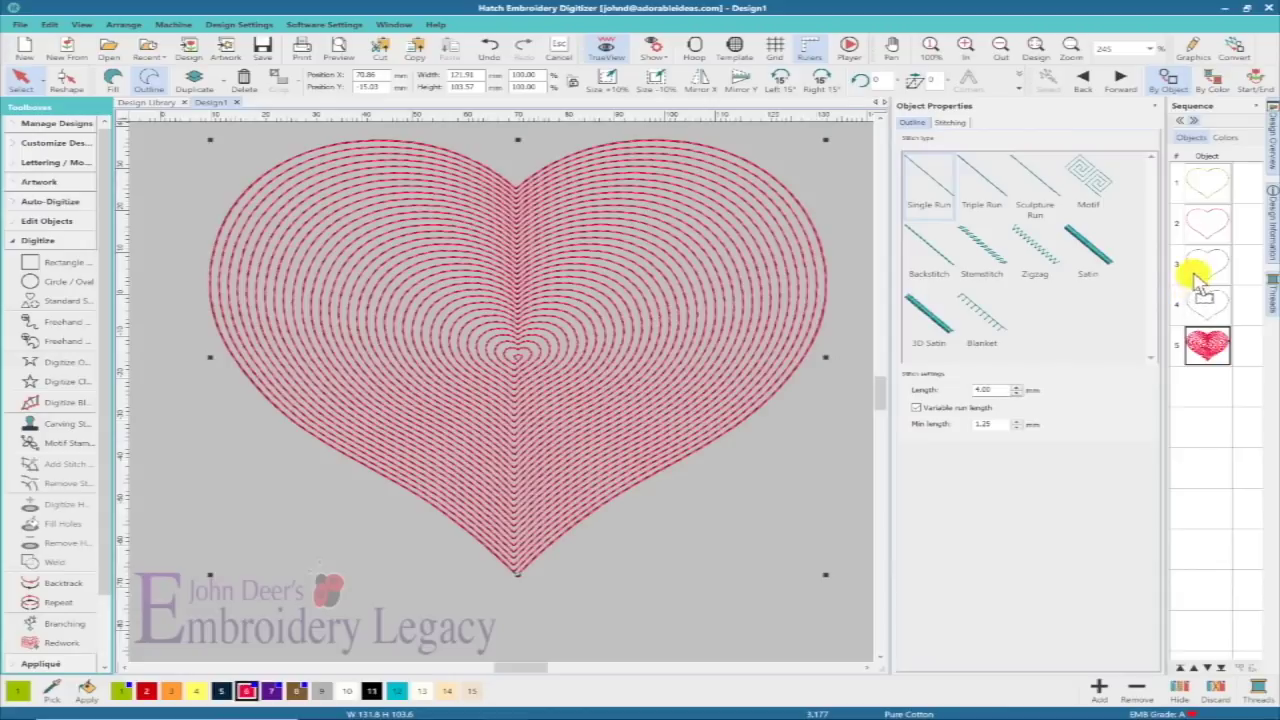
left_click_drag(1200, 278, 1210, 257)
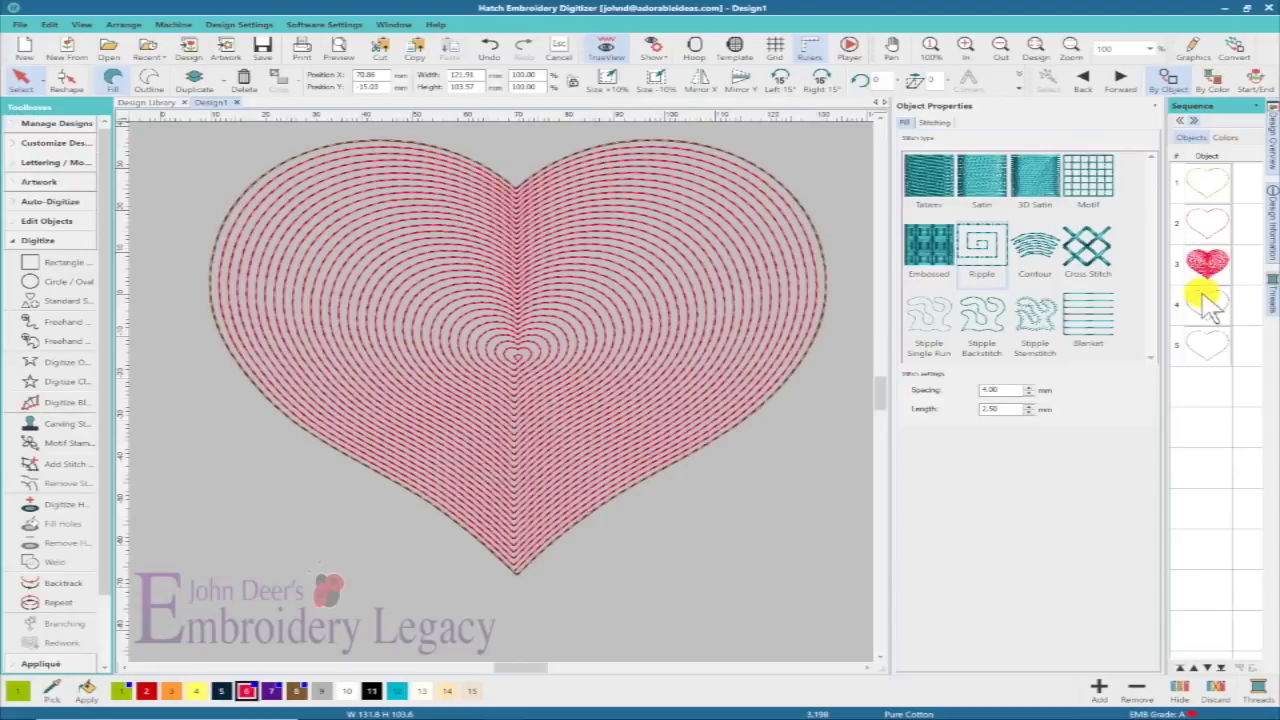
- Change the fourth heart in the sequence to a Satin outline and color it with thread 11, black
left_click(1208, 305)
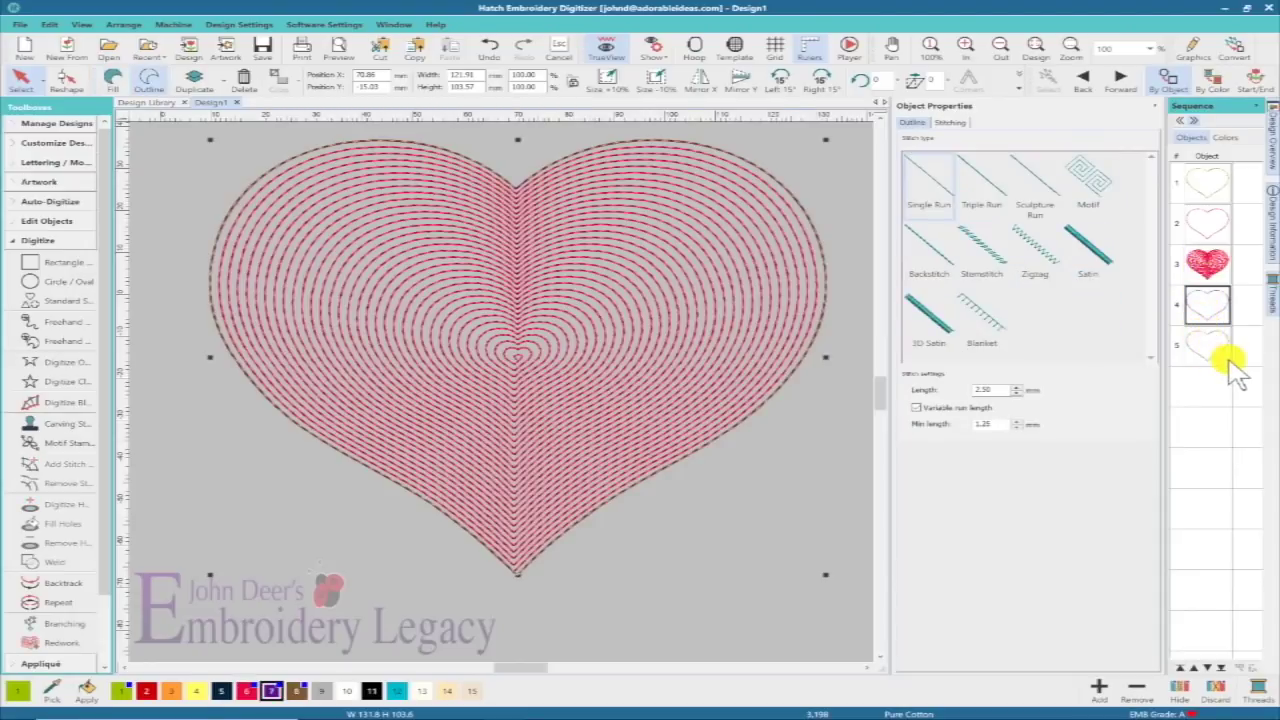
left_click(1093, 260)
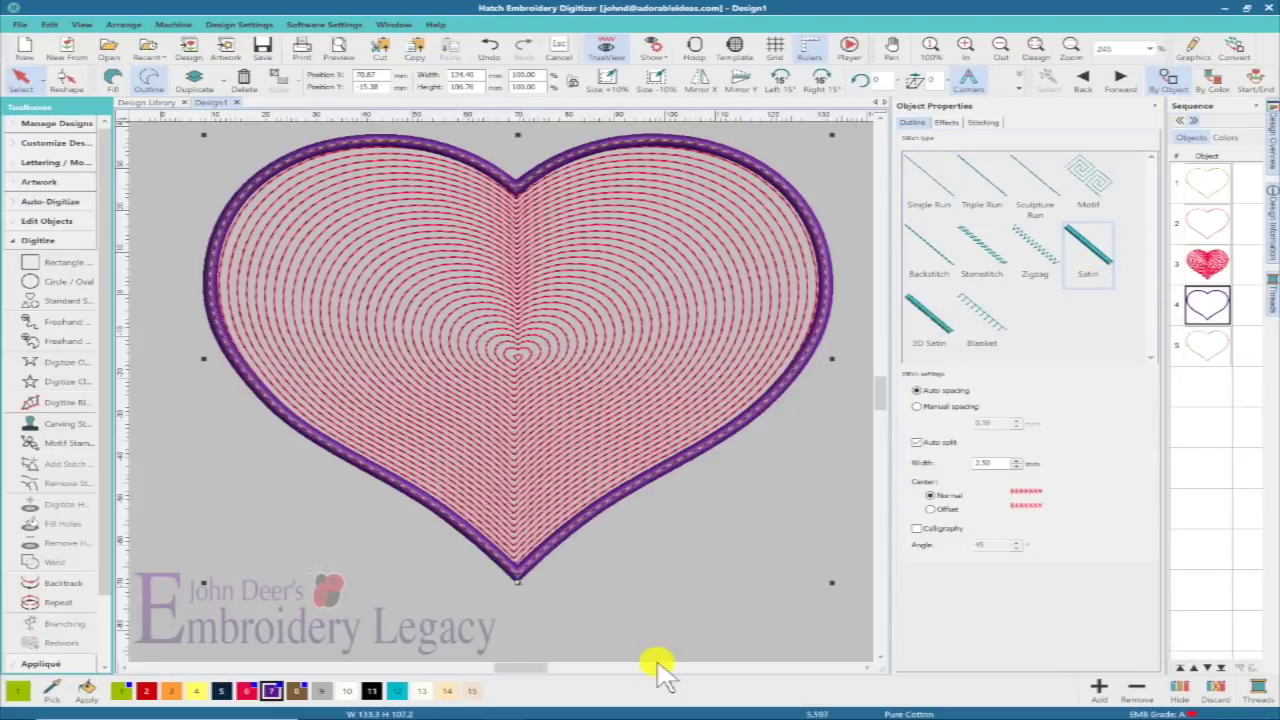
left_click(371, 690)
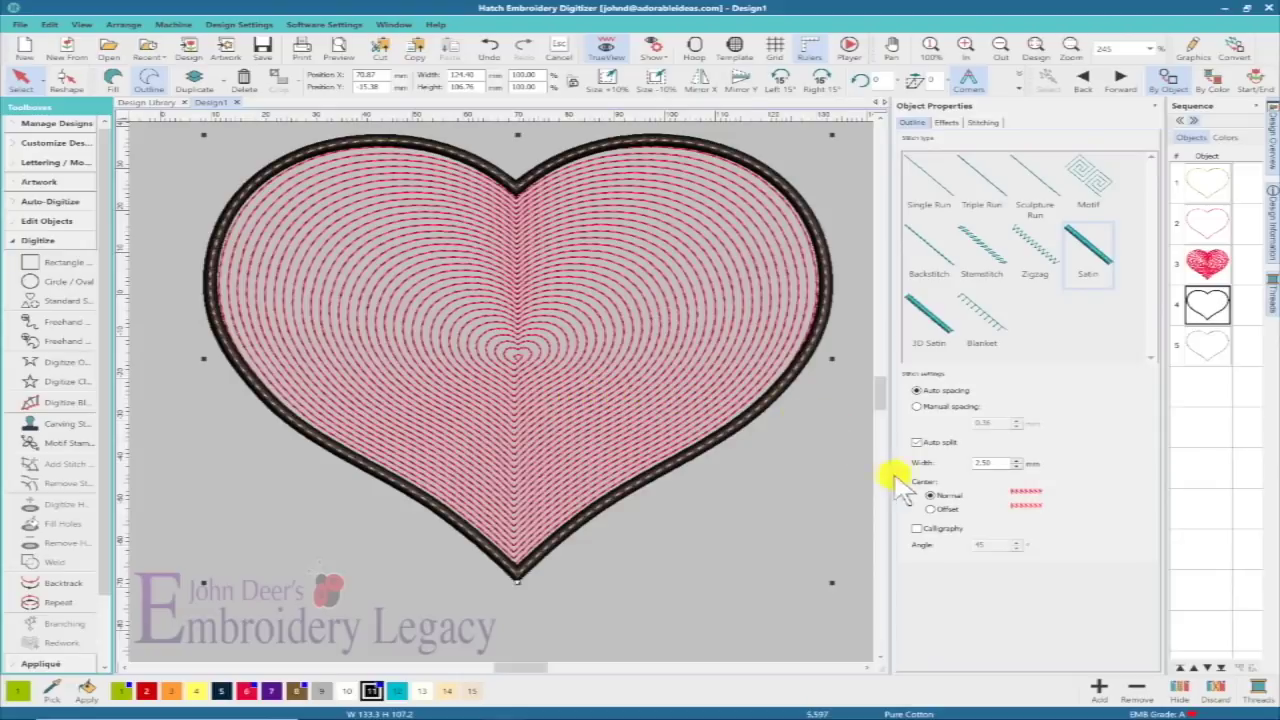
- Switch the black satin border to manual spacing and set it to 0.20 mm
left_click(920, 443)
left_click(917, 407)
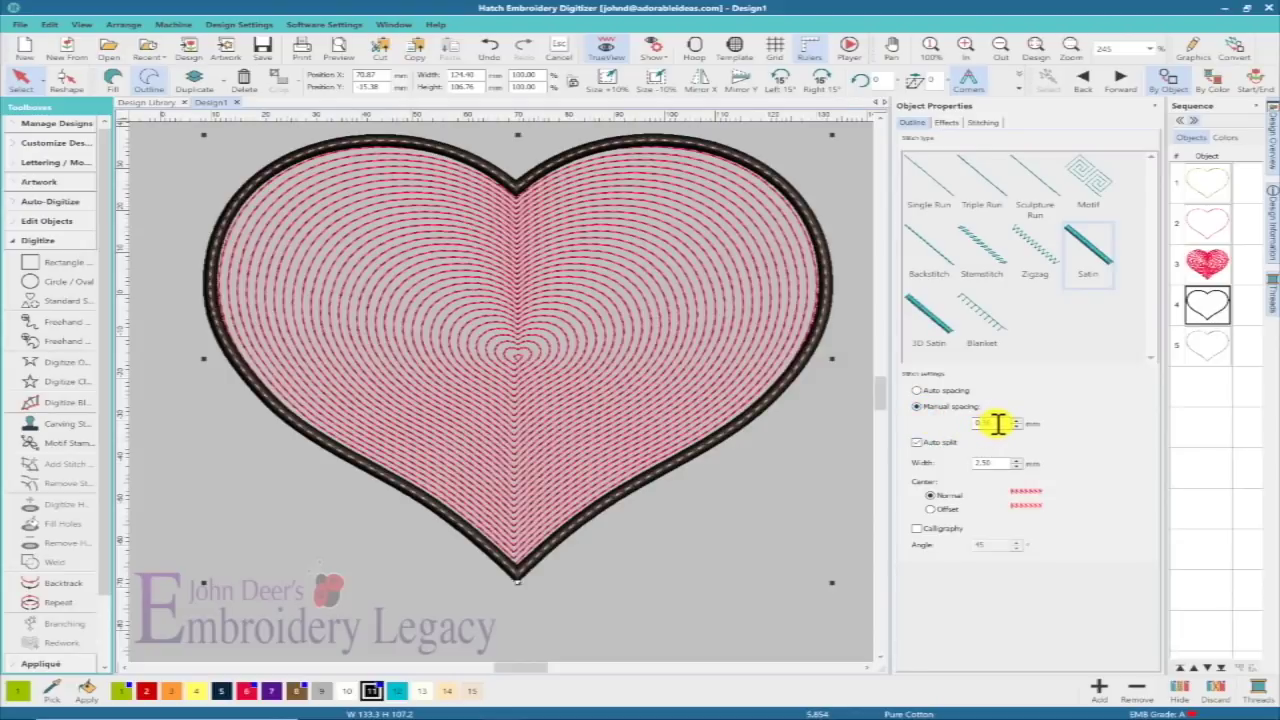
left_click(992, 423)
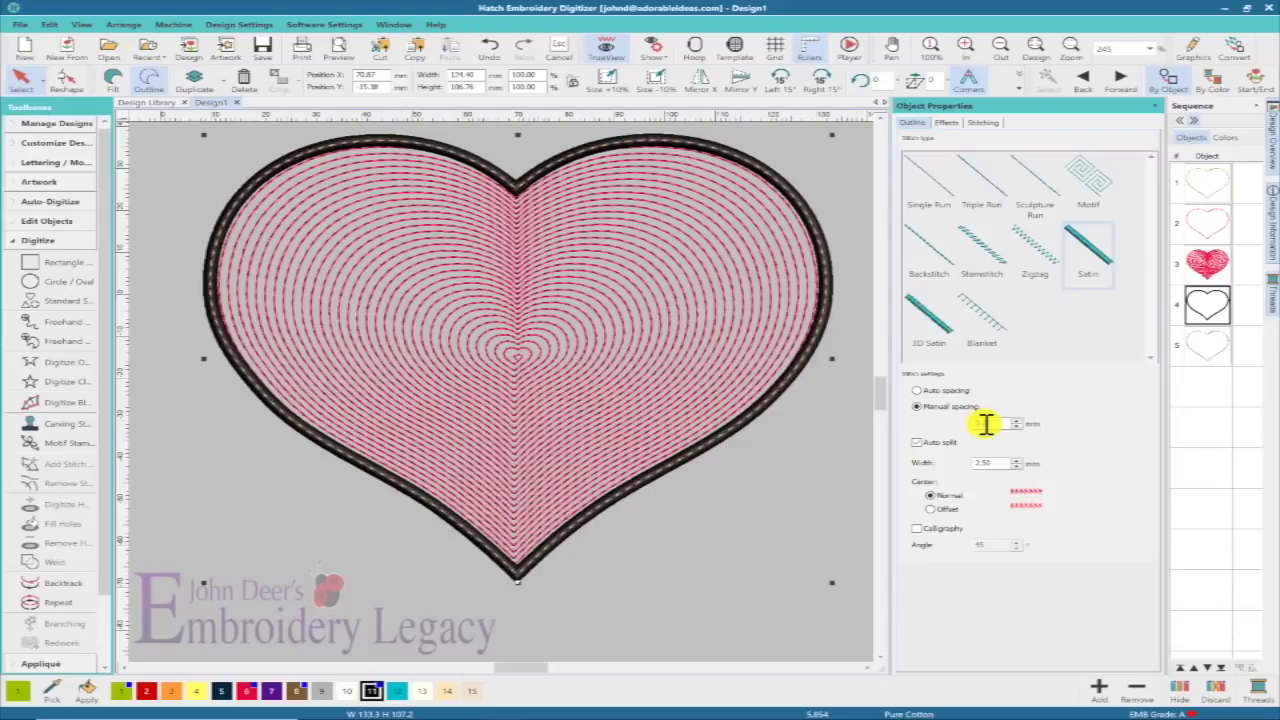
key("Return")
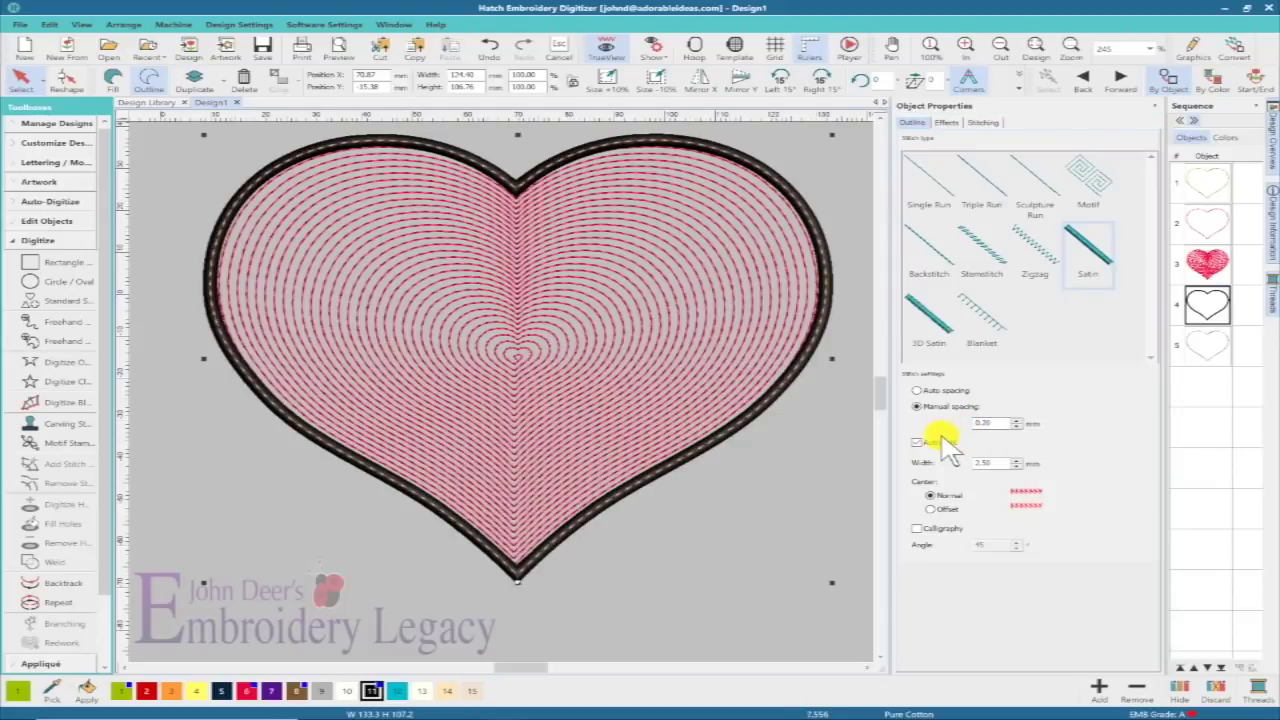
- Set the stitch length of the satin border's Edge Run underlay to 1.00 mm
left_click(982, 123)
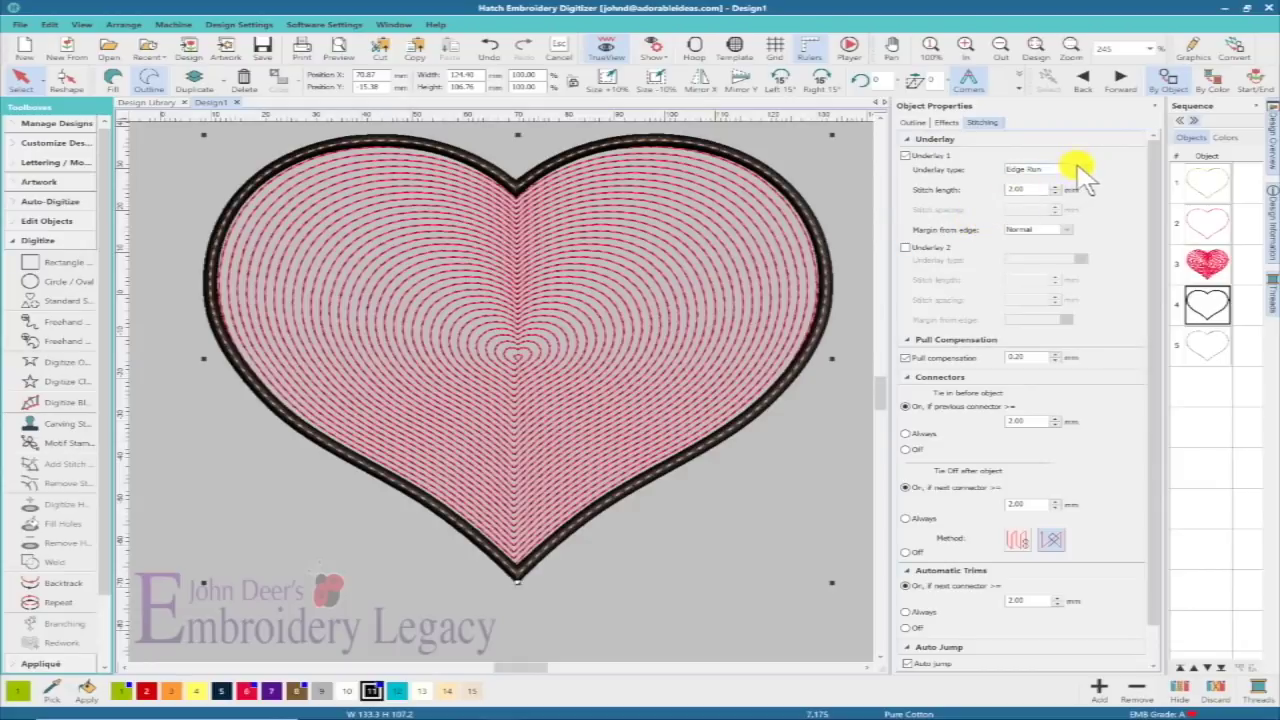
double_click(1026, 189)
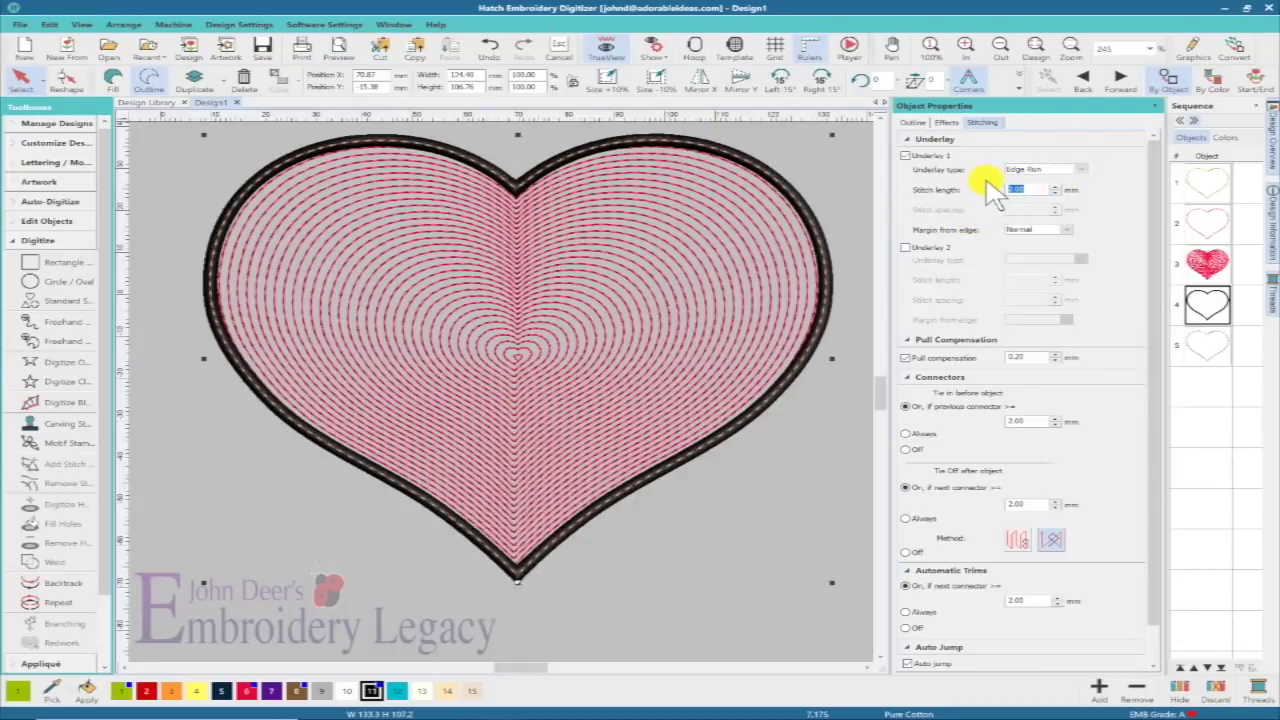
key("Return")
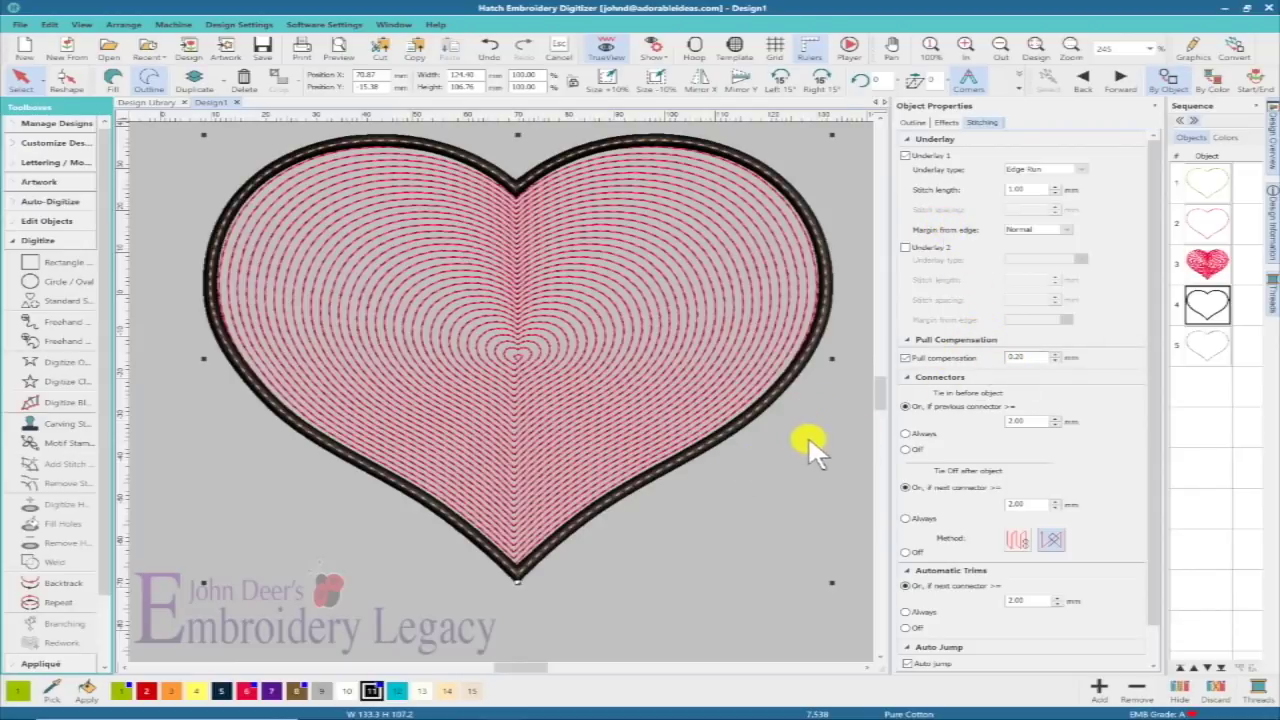
- Turn off TrueView and delete the leftover fifth heart from the sequence
key("t")
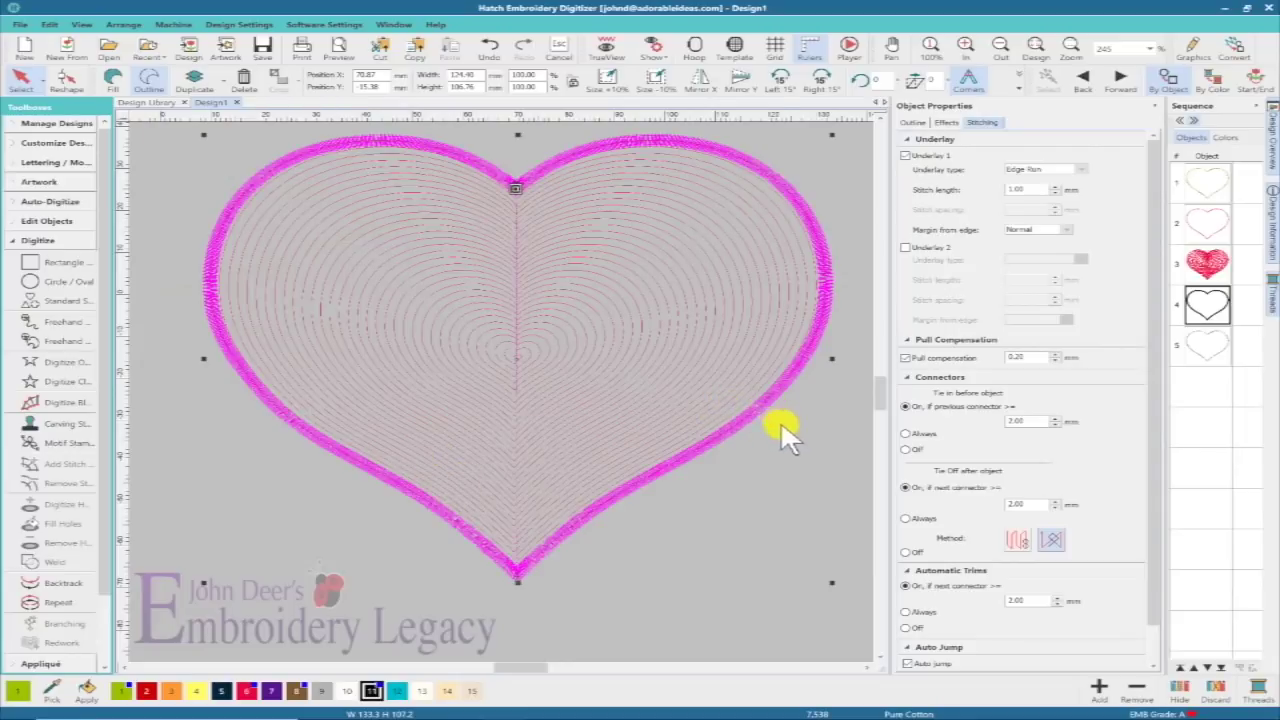
left_click(1212, 343)
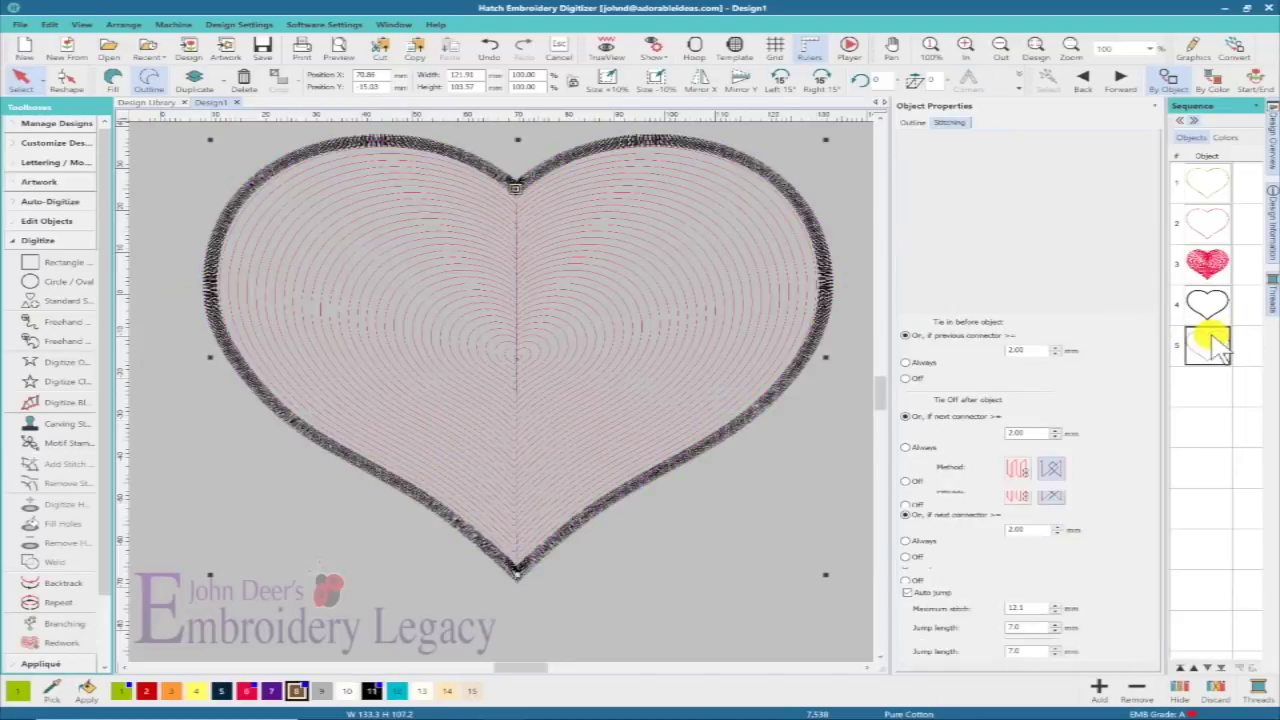
key("Delete")
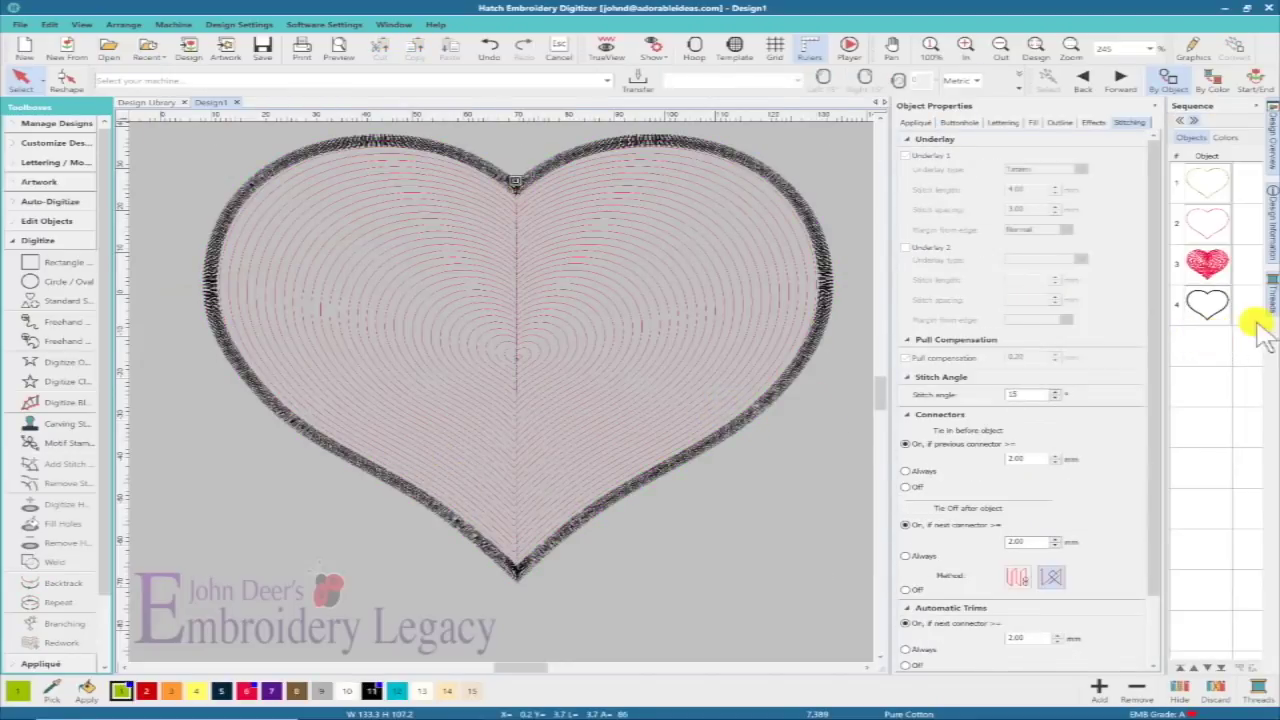
- Create three Single Run offset outlines around the satin heart, 2.50 mm apart without object outlines, and turn TrueView back on
left_click(1205, 310)
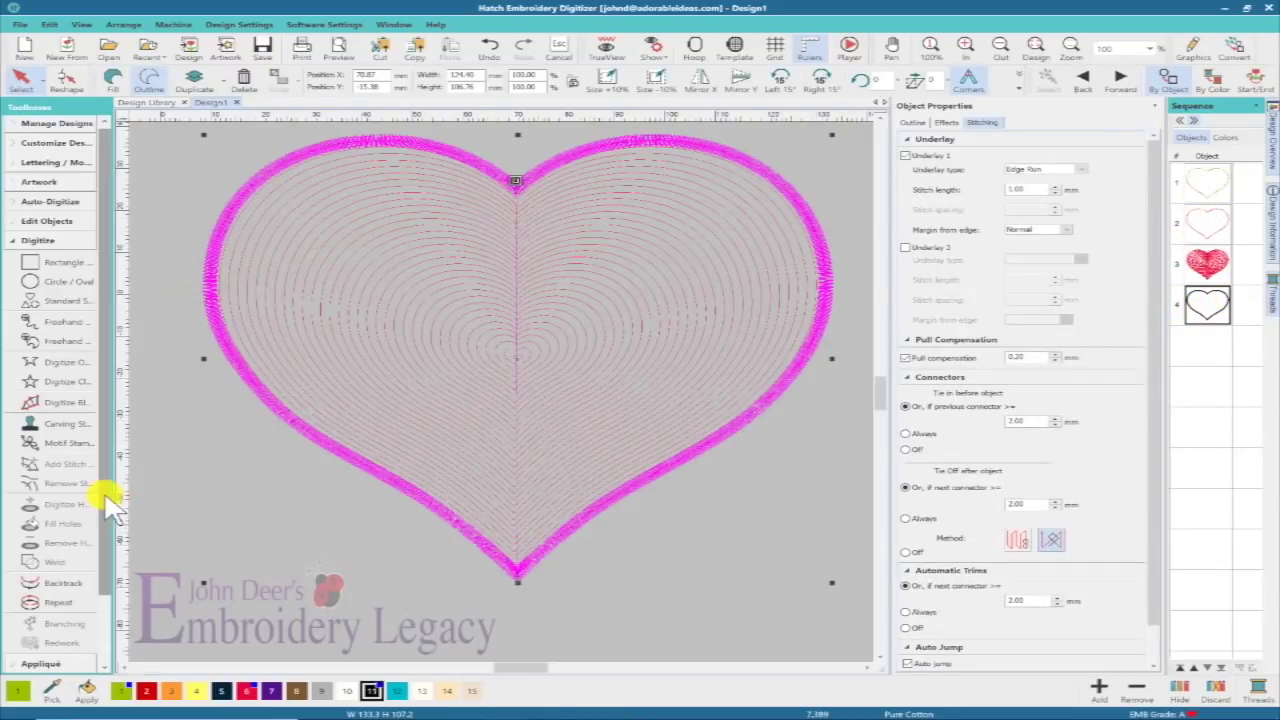
scroll(100, 508, "down", 3)
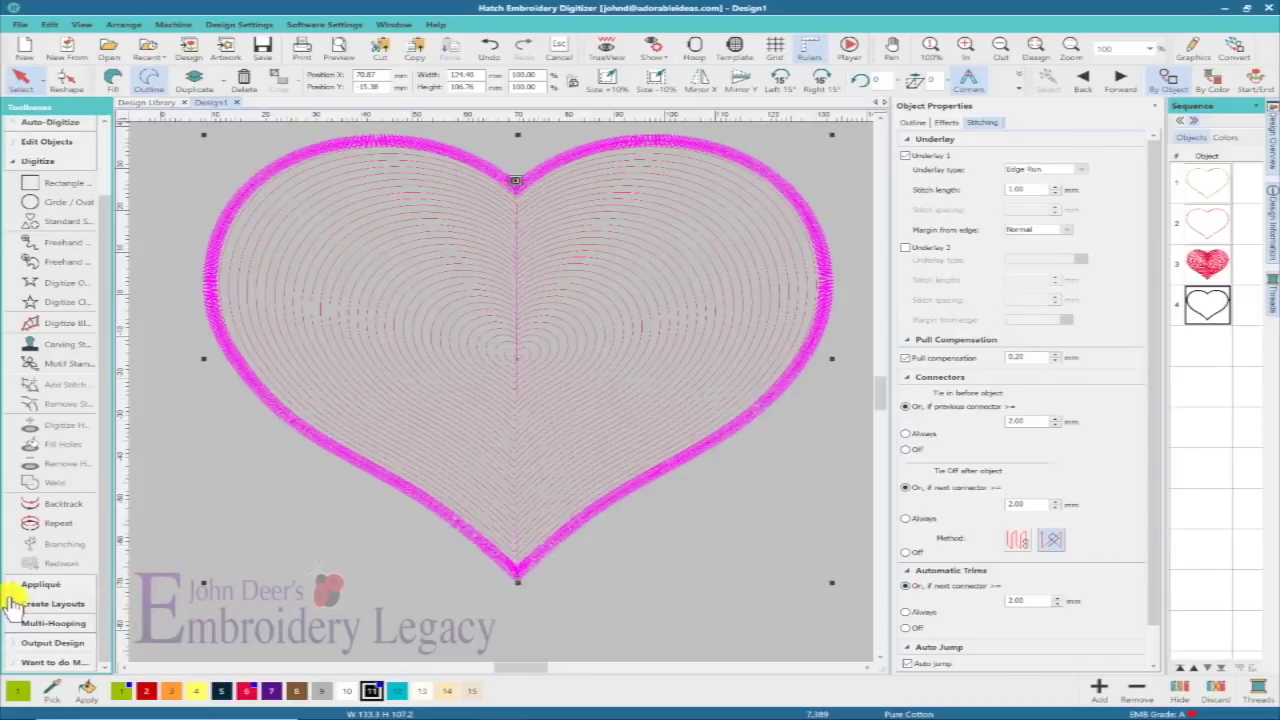
left_click(14, 603)
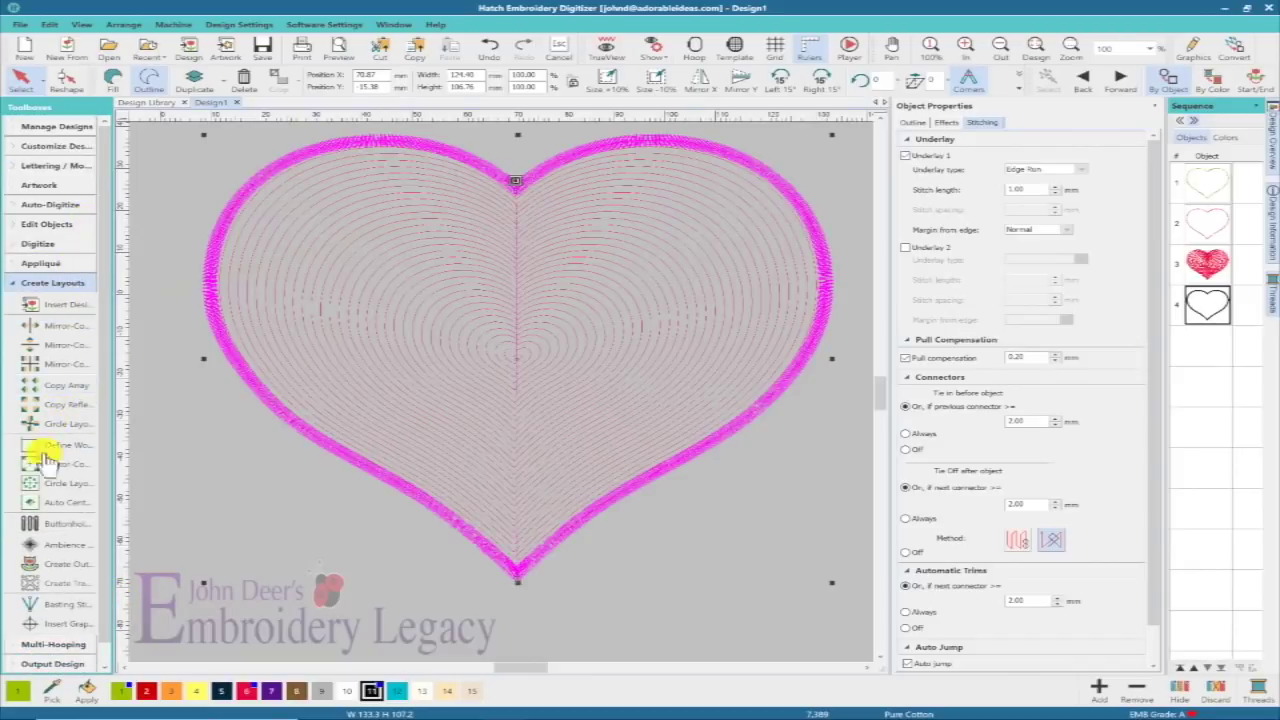
left_click(63, 564)
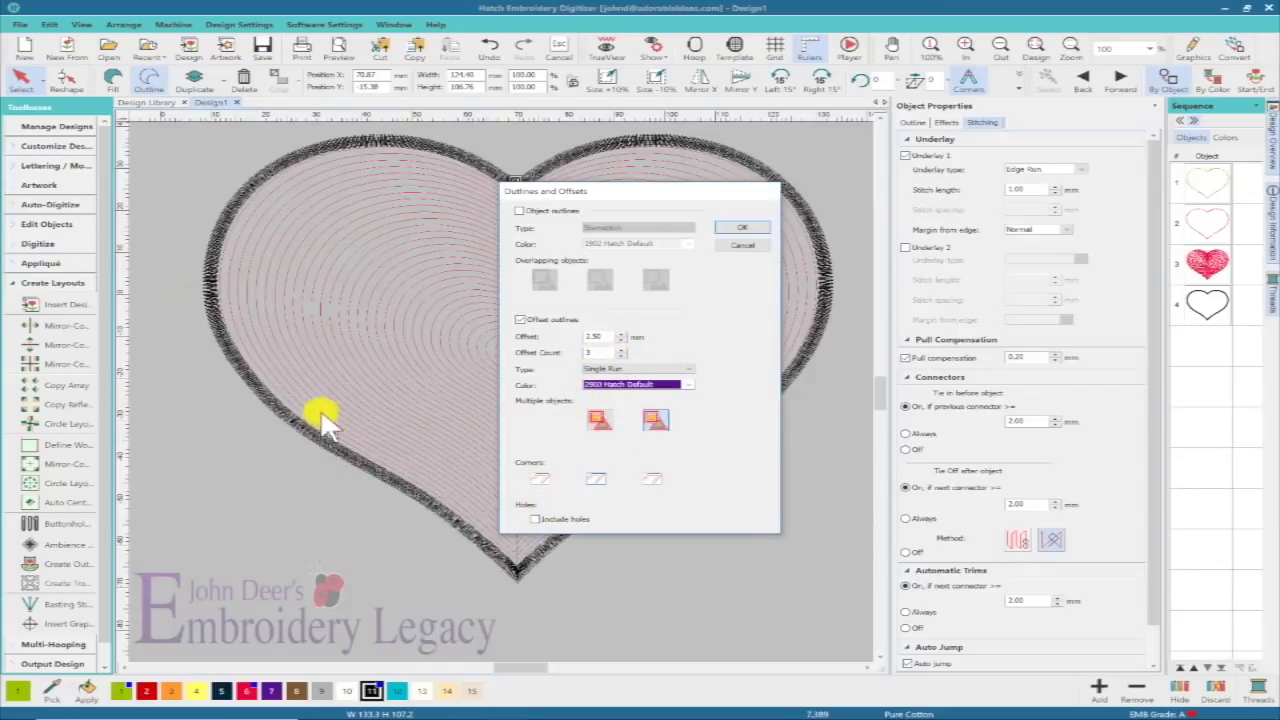
left_click(740, 230)
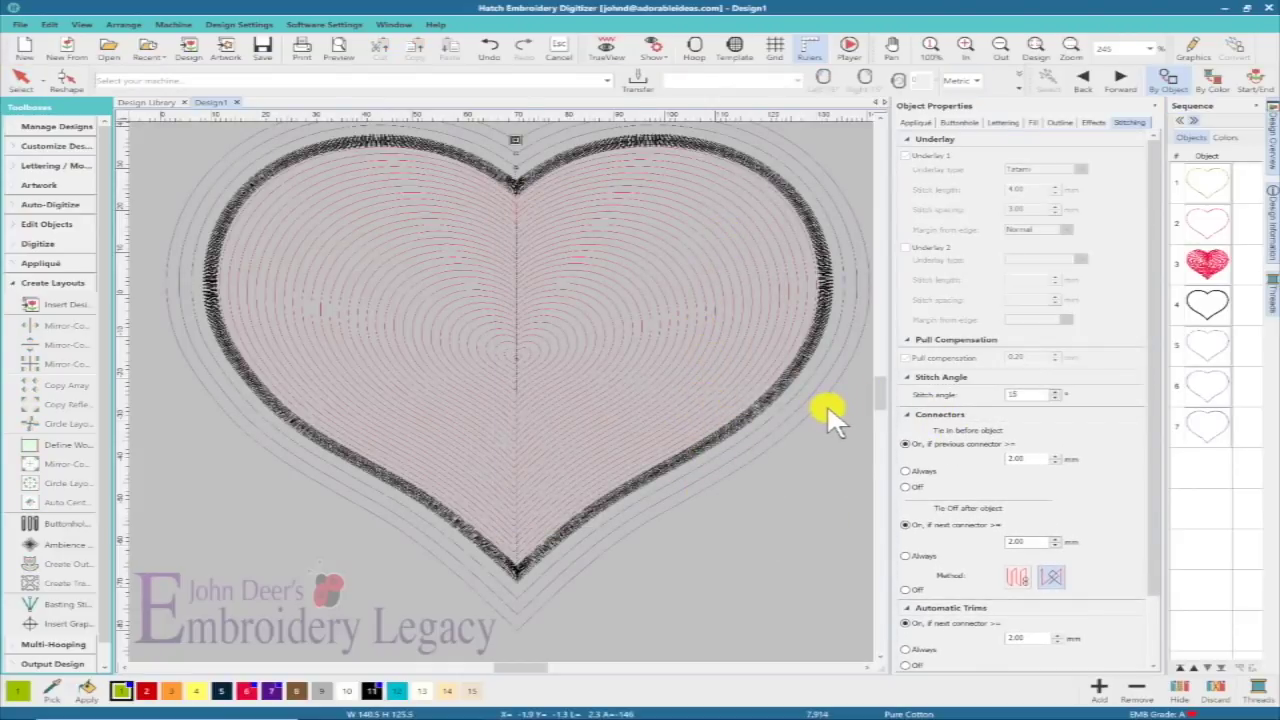
key("t")
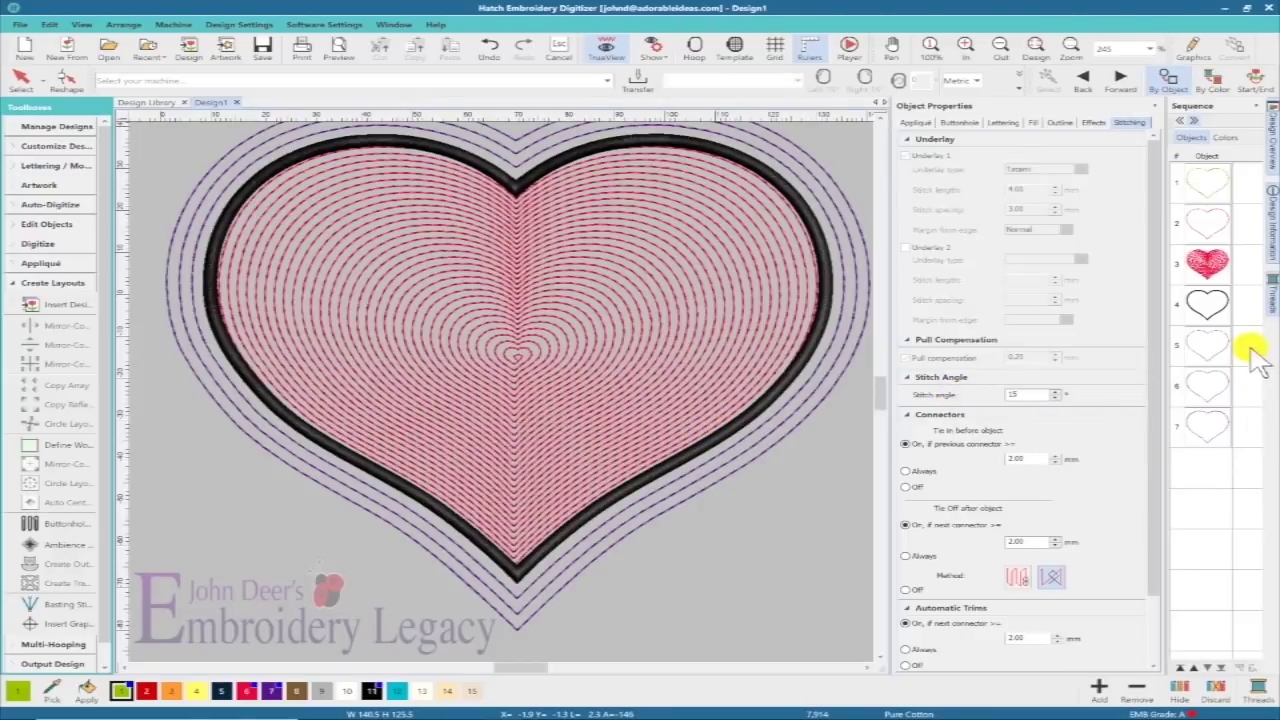
- Change the innermost offset heart, fifth in the sequence, to a Stemstitch outline with a width of 2.50 mm
left_click(1210, 340)
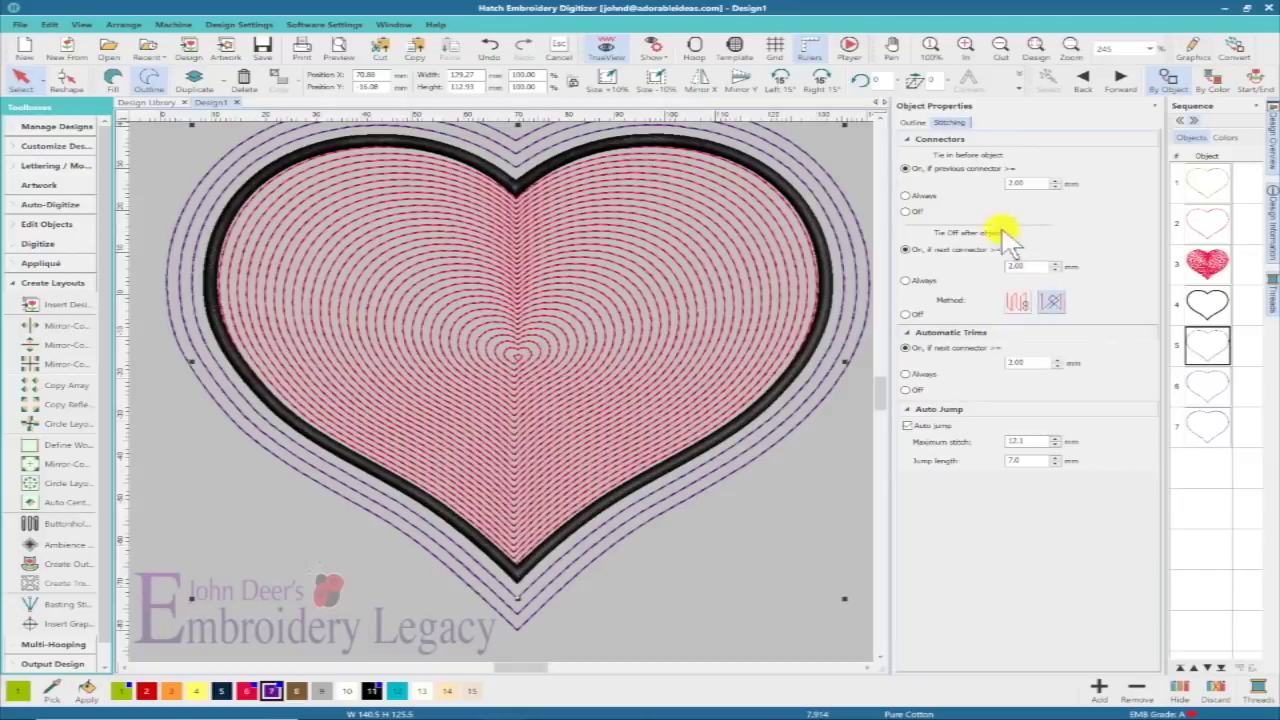
left_click(912, 122)
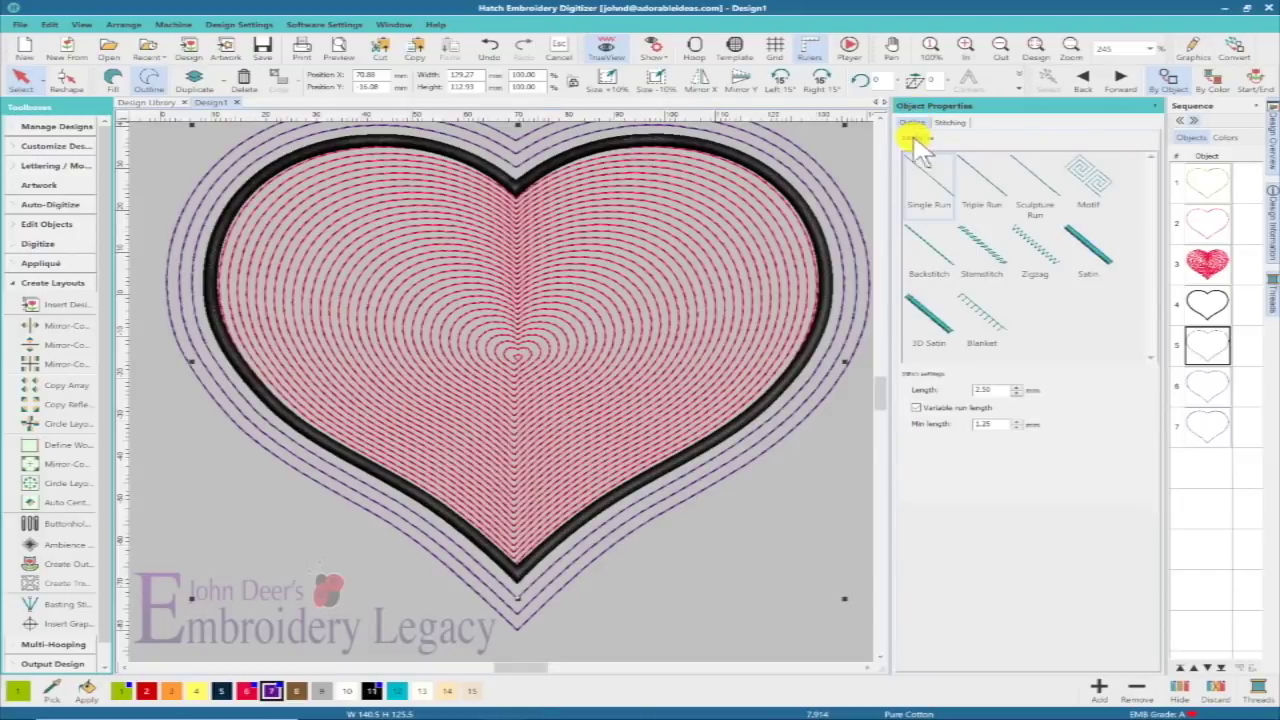
left_click(981, 248)
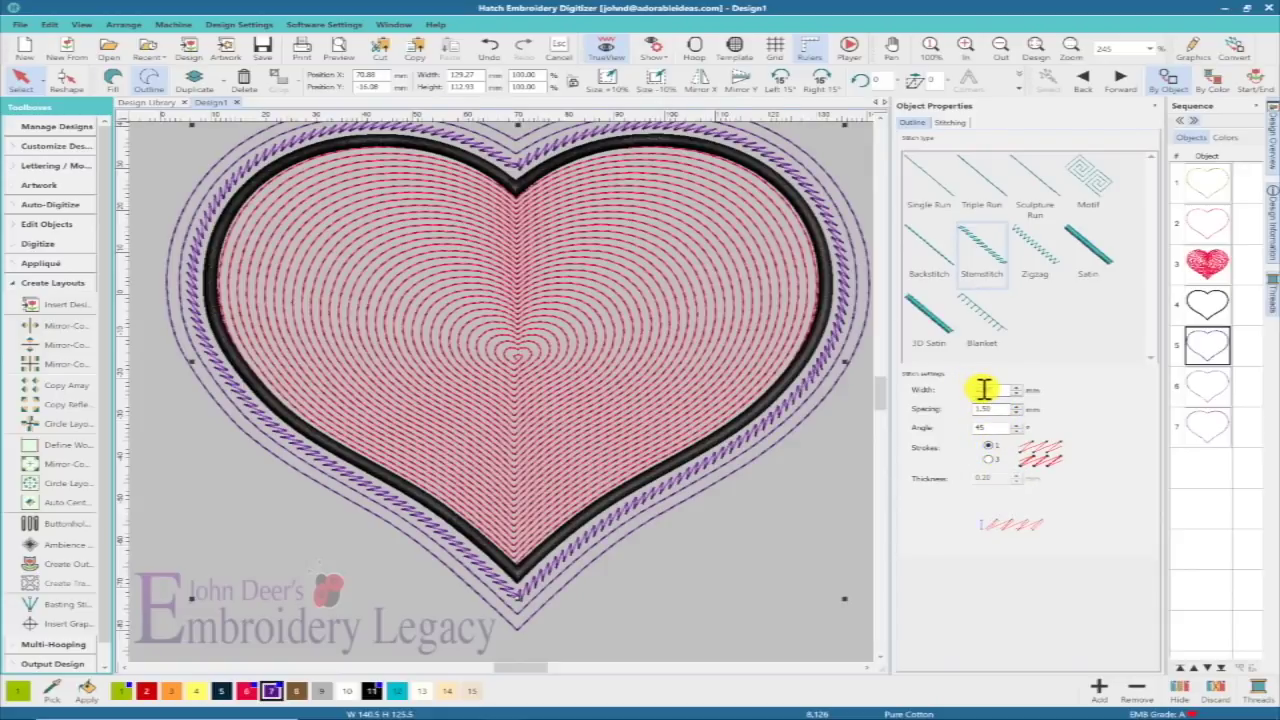
left_click(988, 389)
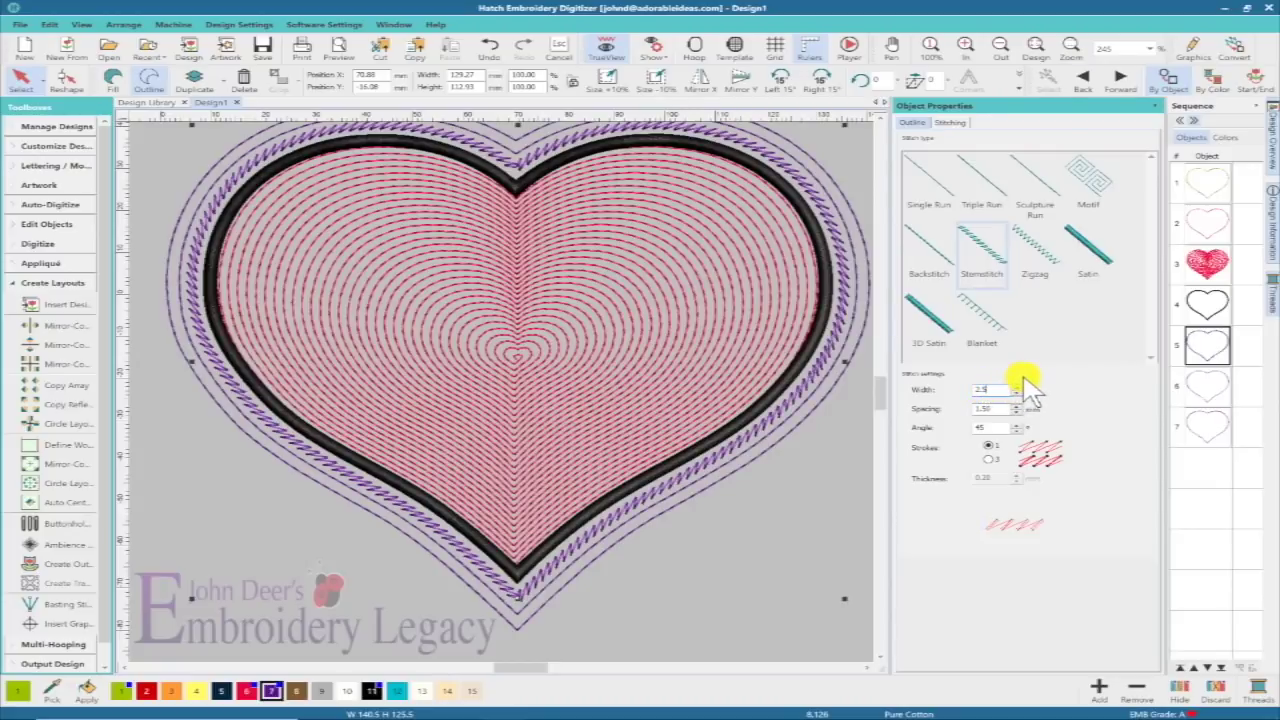
key("Return")
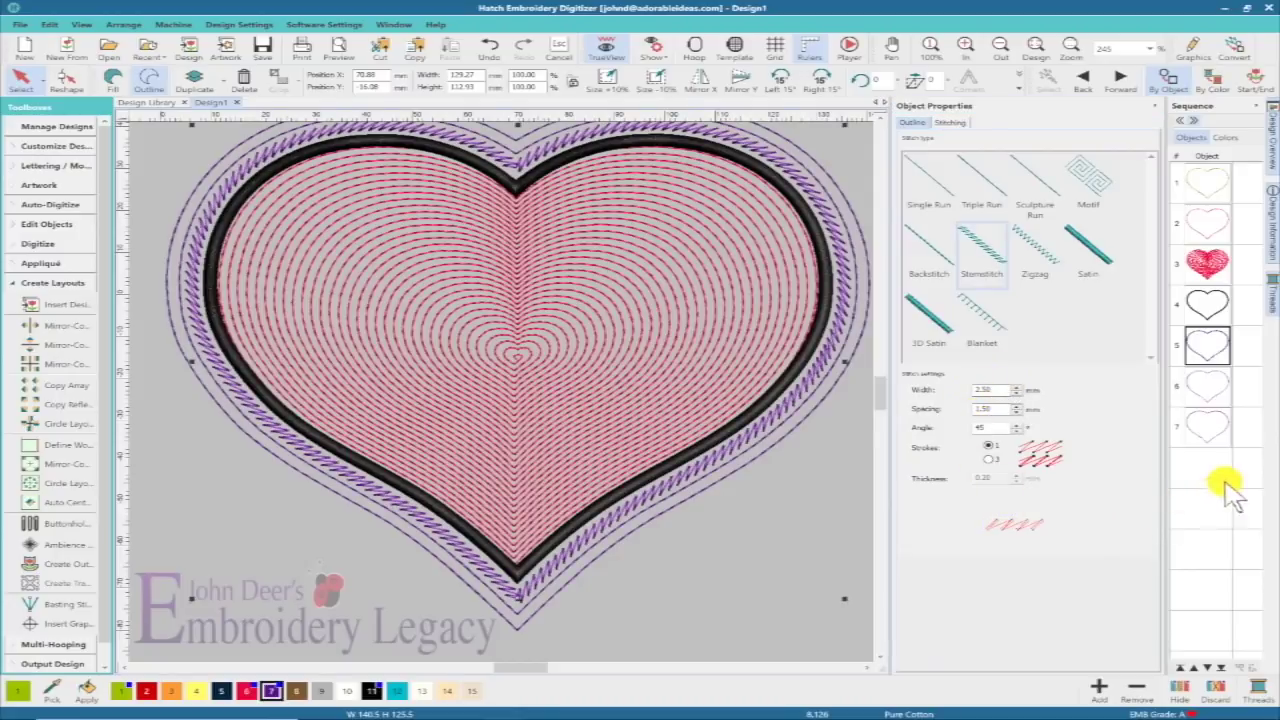
- Color the middle offset heart with thread 12 and change it to a Stemstitch outline 2.50 mm wide
left_click(1197, 390)
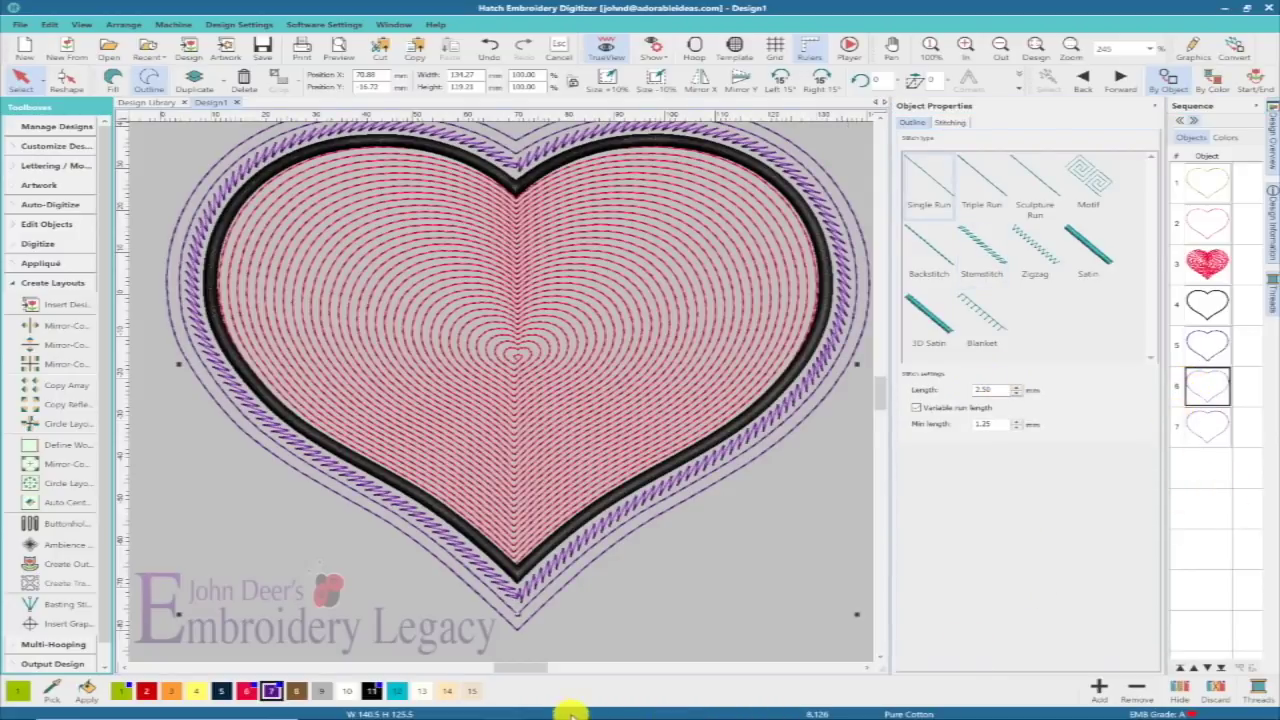
left_click(398, 691)
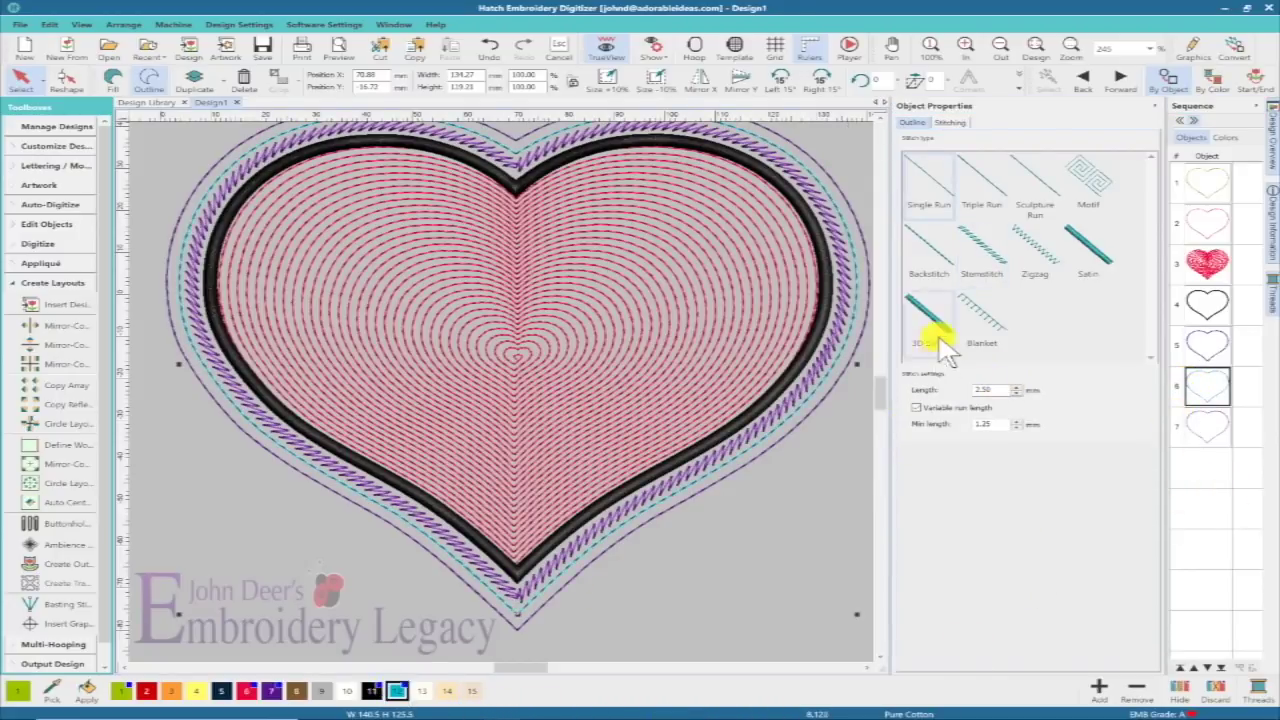
left_click(984, 256)
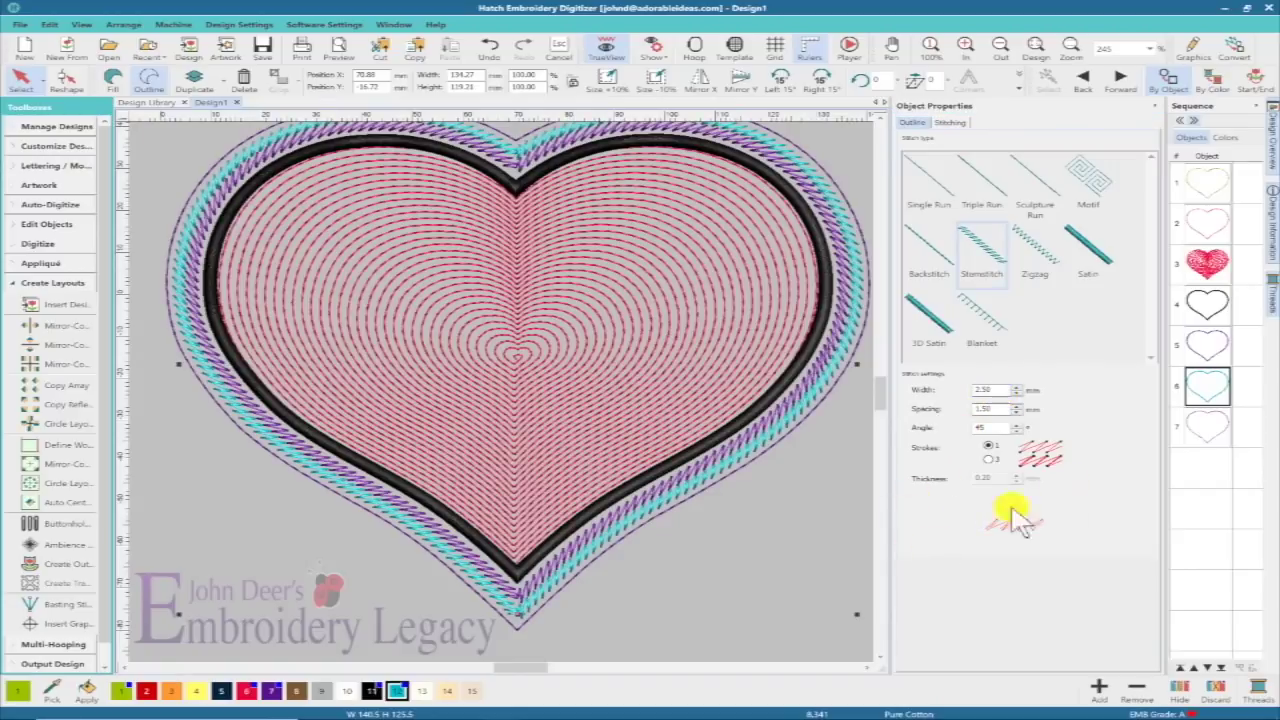
- Color the outermost offset heart with thread 4, yellow, and make it a Stemstitch outline 2.50 mm wide
left_click(1212, 435)
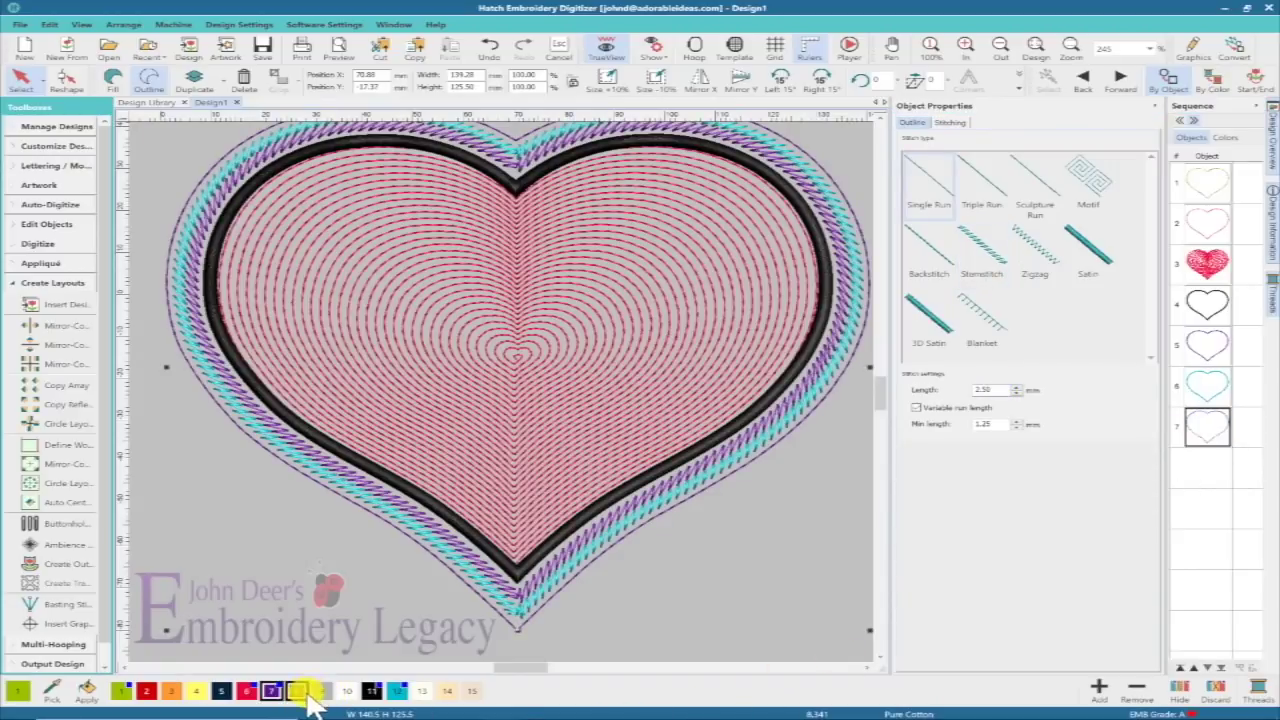
left_click(196, 690)
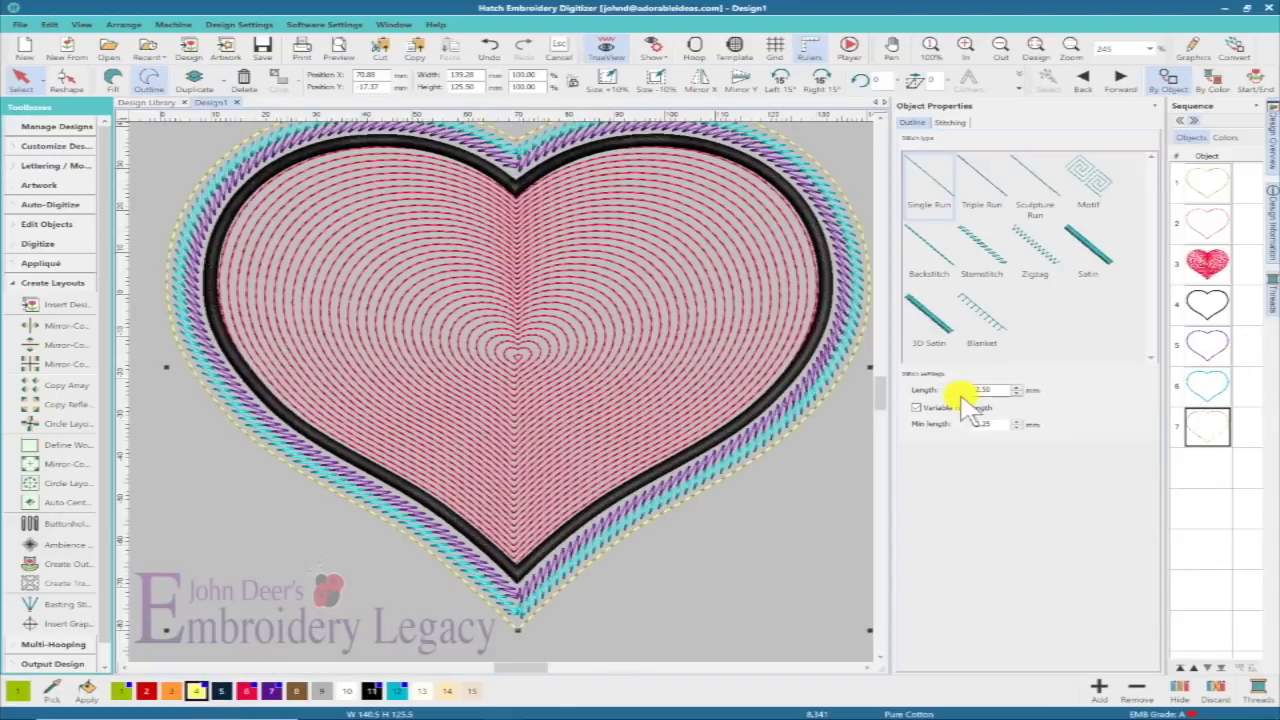
left_click(982, 242)
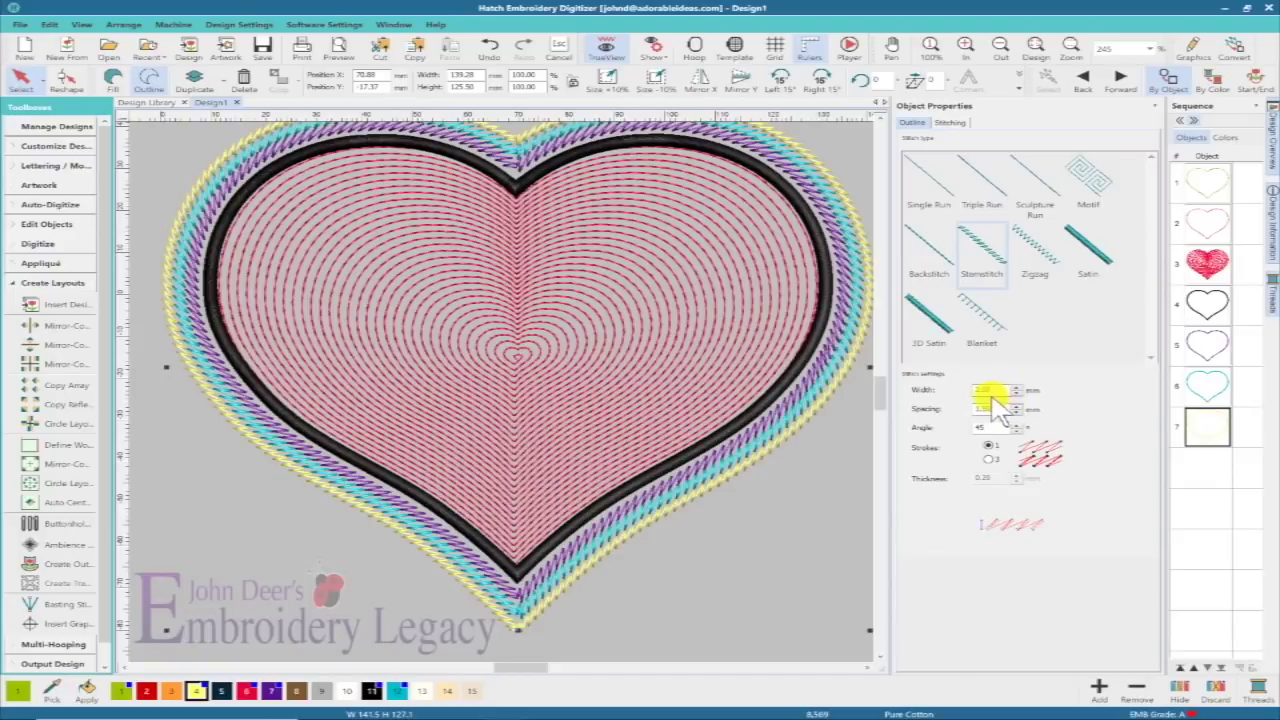
double_click(984, 389)
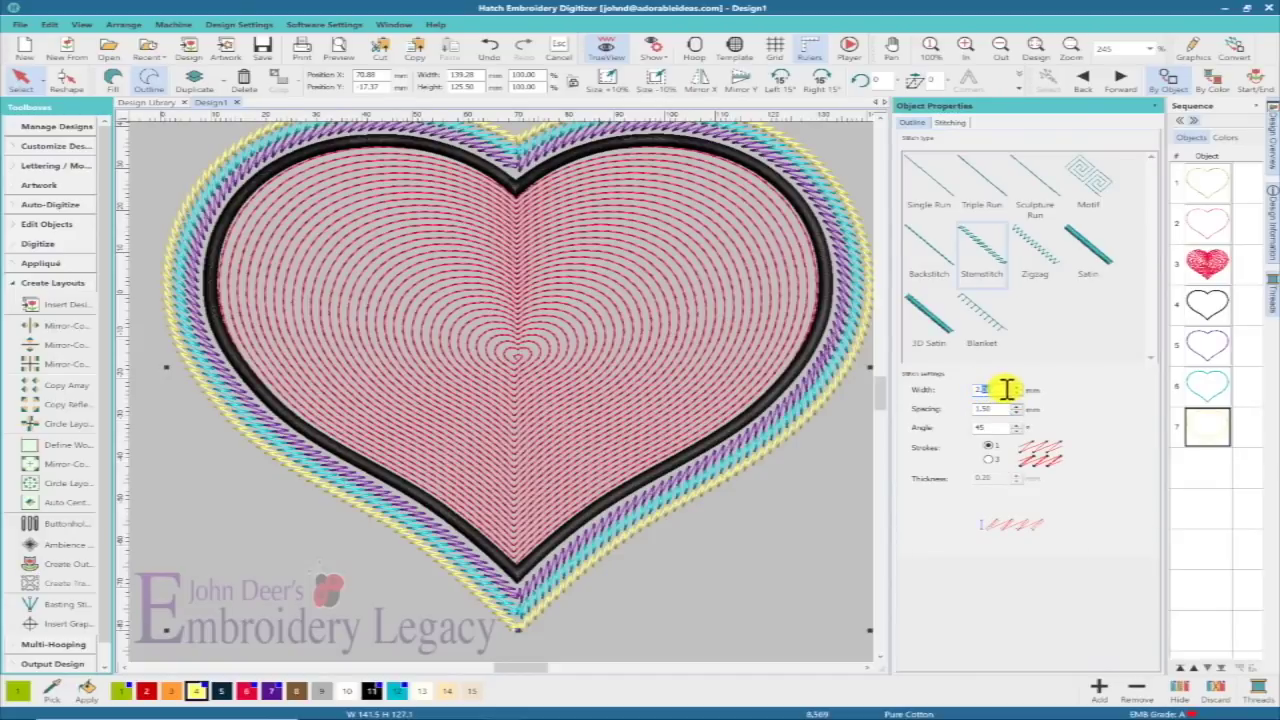
type("2.5")
key("Return")
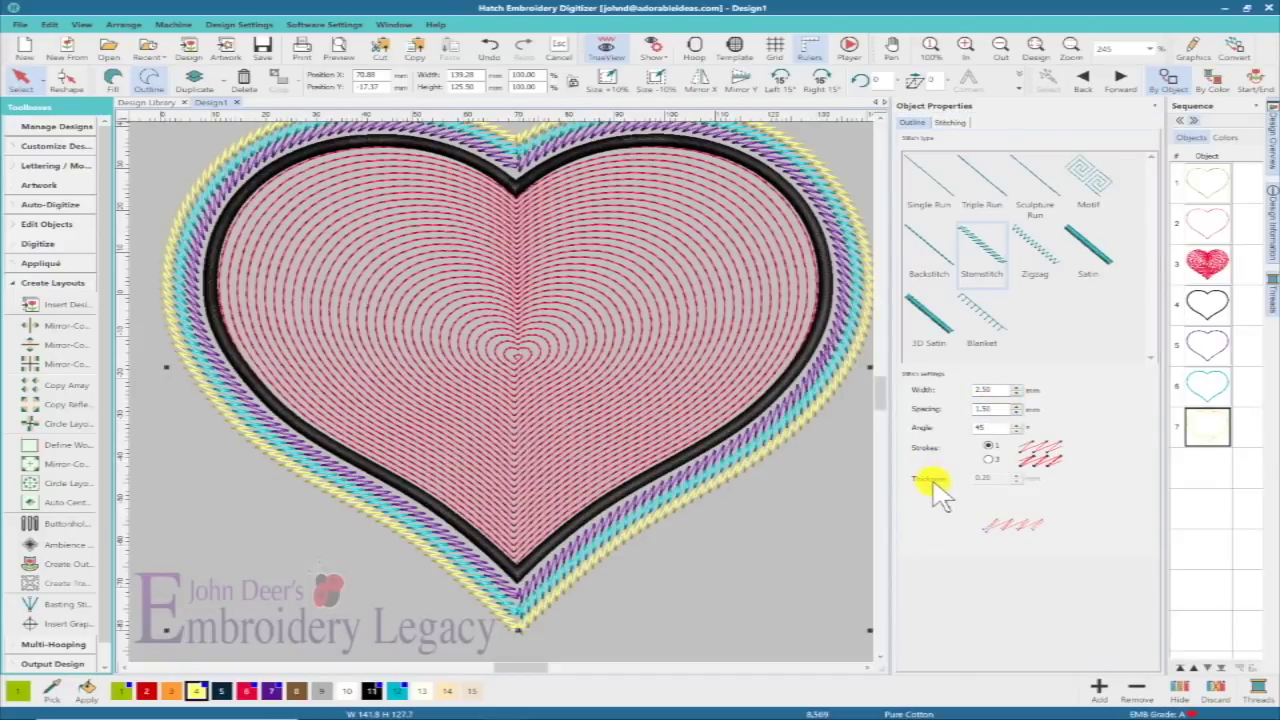
- Recolor the innermost stemstitch heart with thread 6 and the middle one with thread 3, orange
left_click(695, 480)
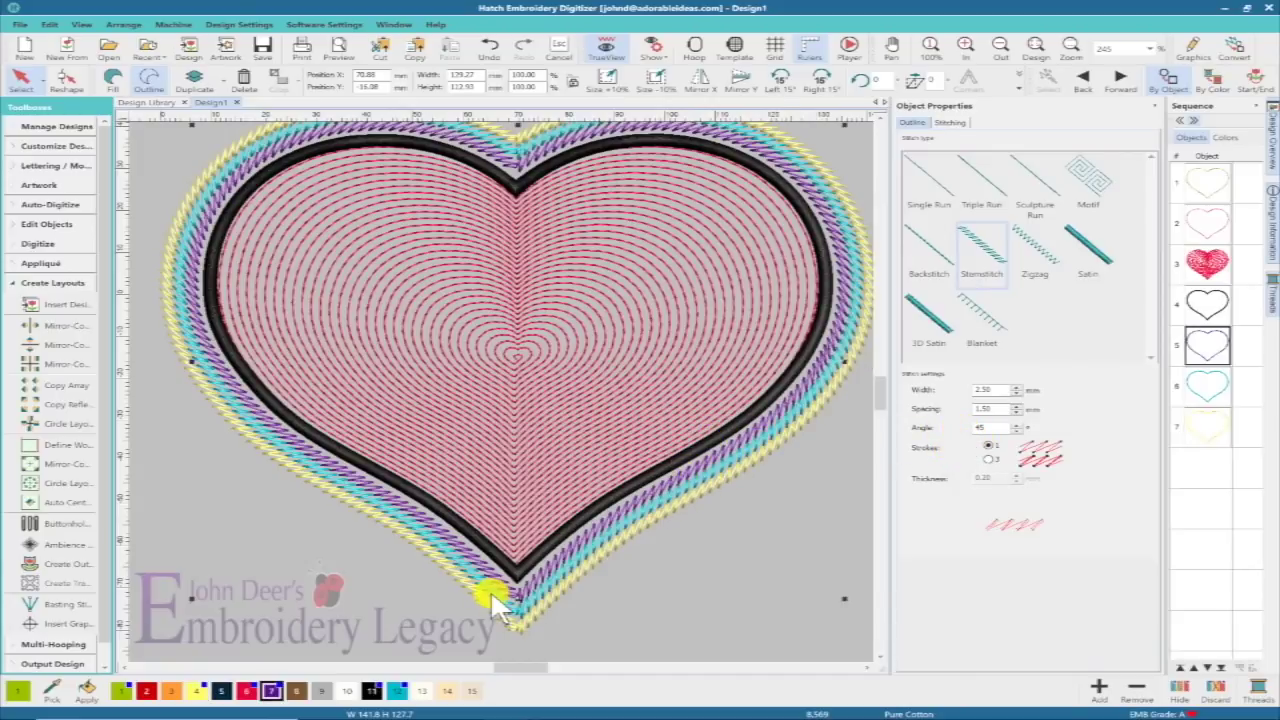
left_click(248, 691)
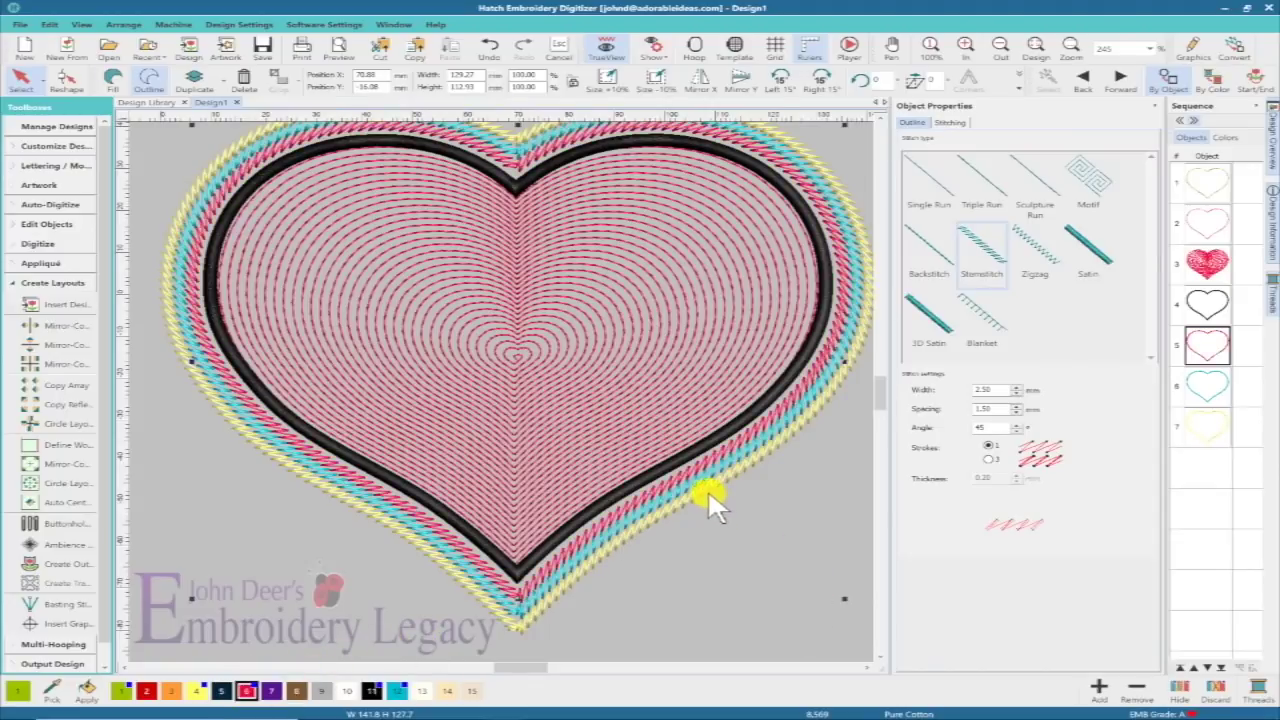
left_click(644, 517)
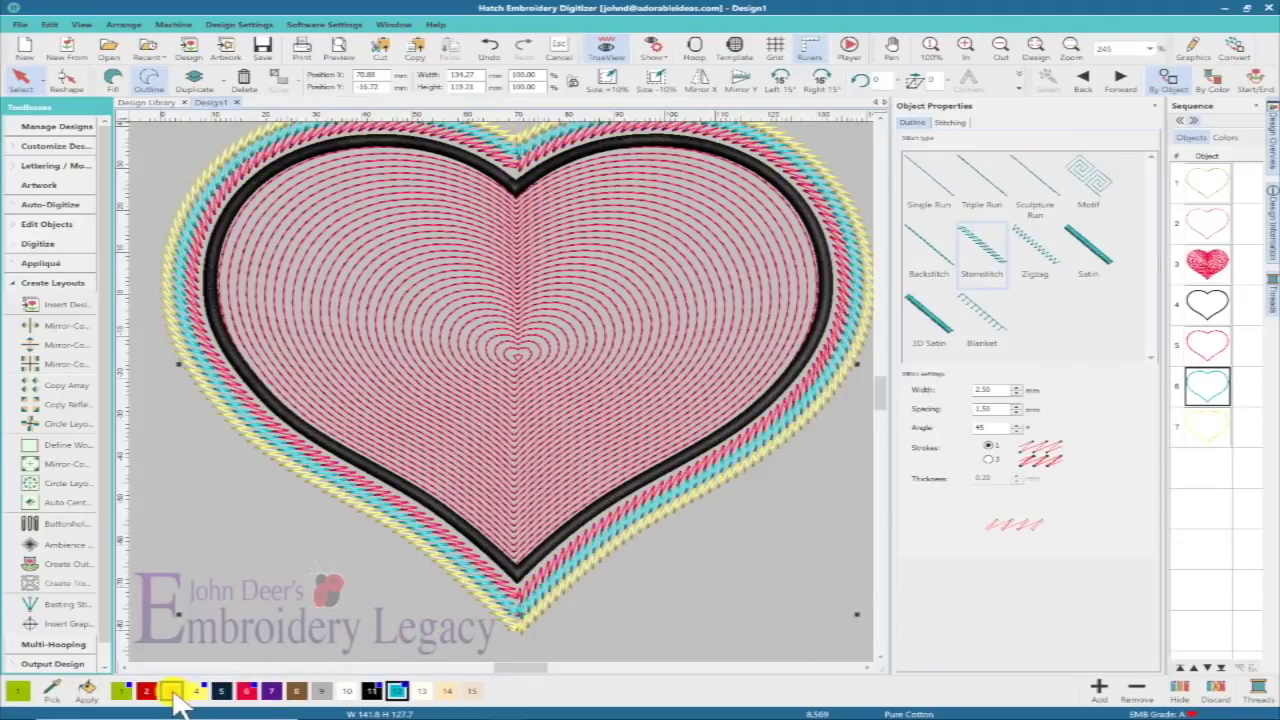
left_click(171, 691)
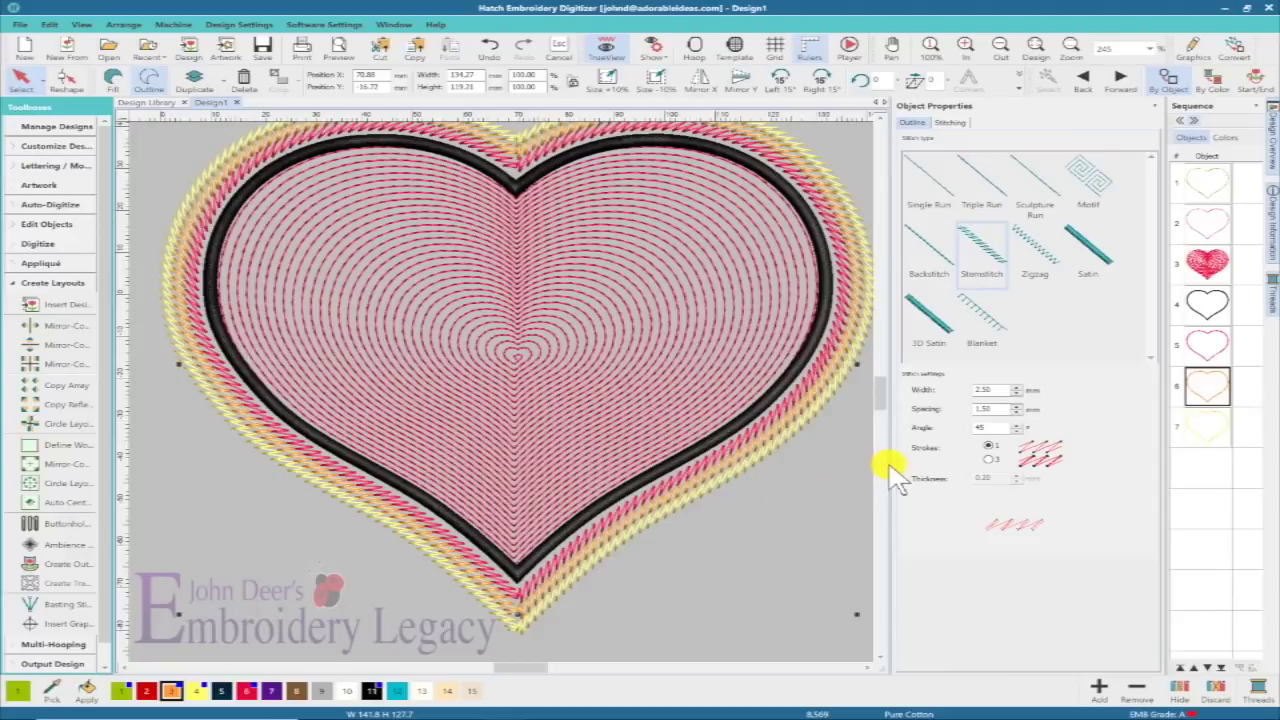
left_click(1213, 343)
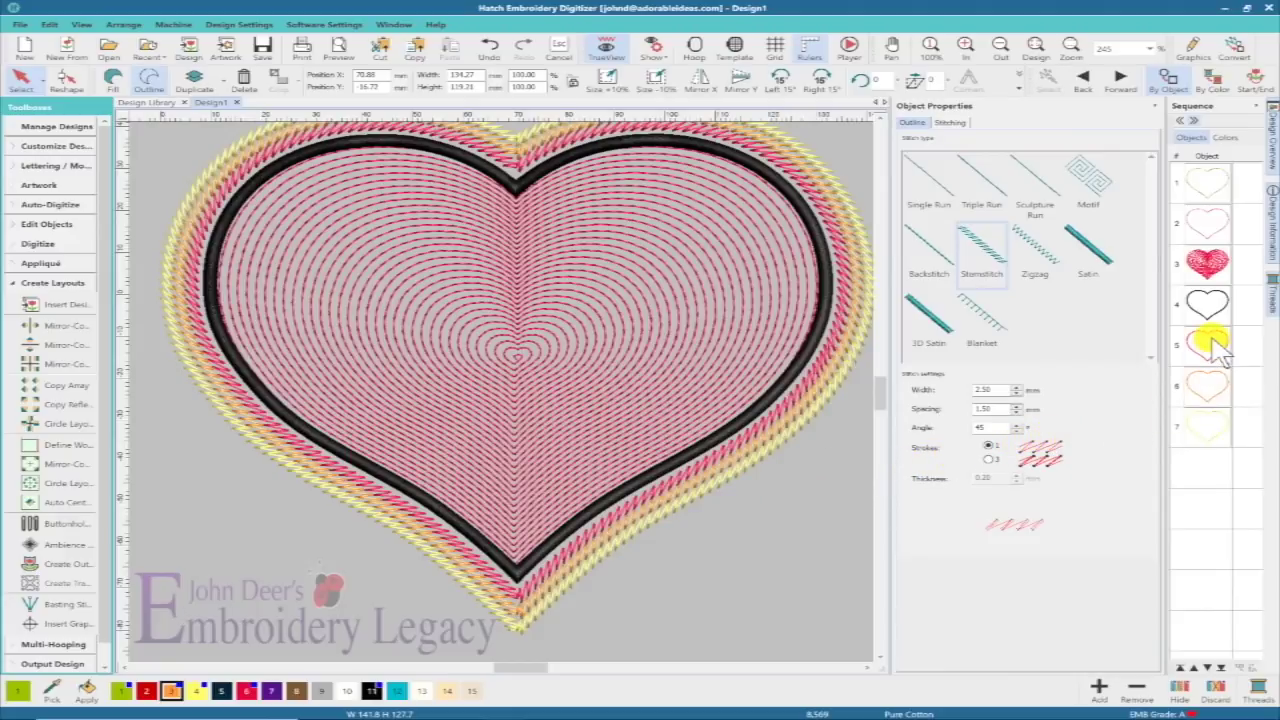
left_click(1213, 432, "shift")
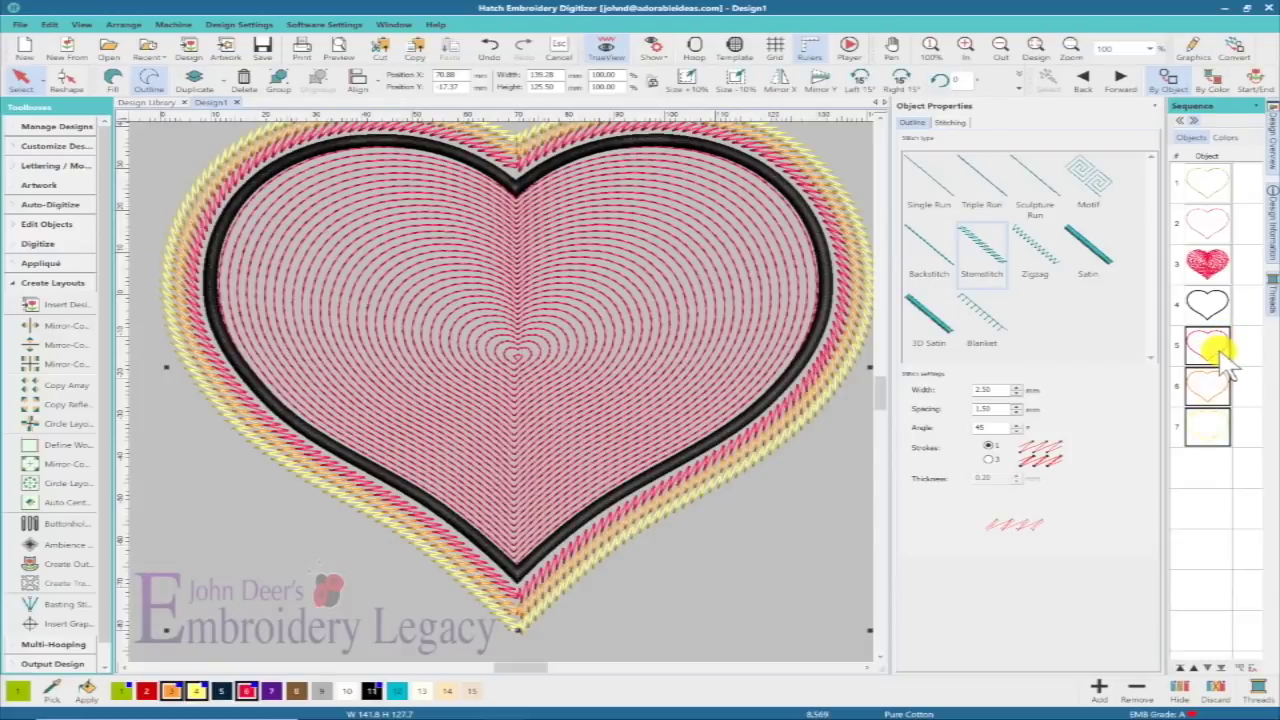
left_click_drag(1222, 365, 1212, 238)
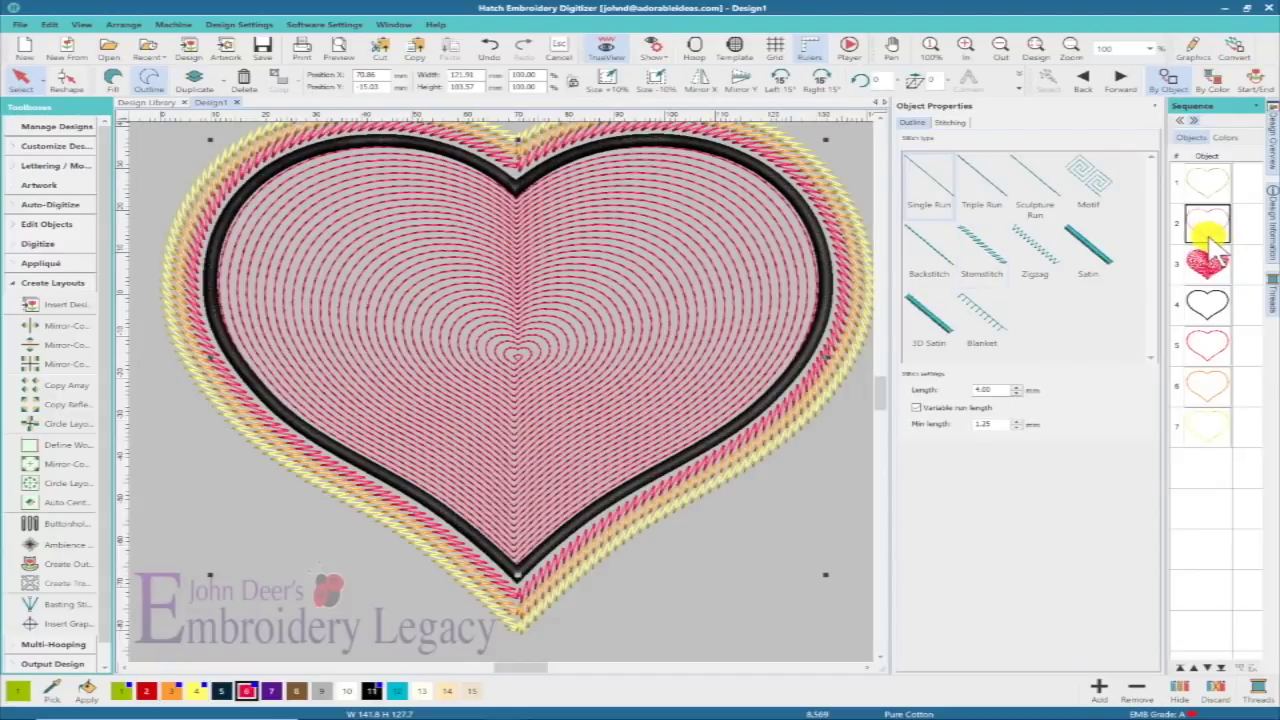
- Duplicate the single-run heart outline that is second in the sequence and recolor the copy with thread 12, teal
right_click(1211, 236)
left_click(1189, 307)
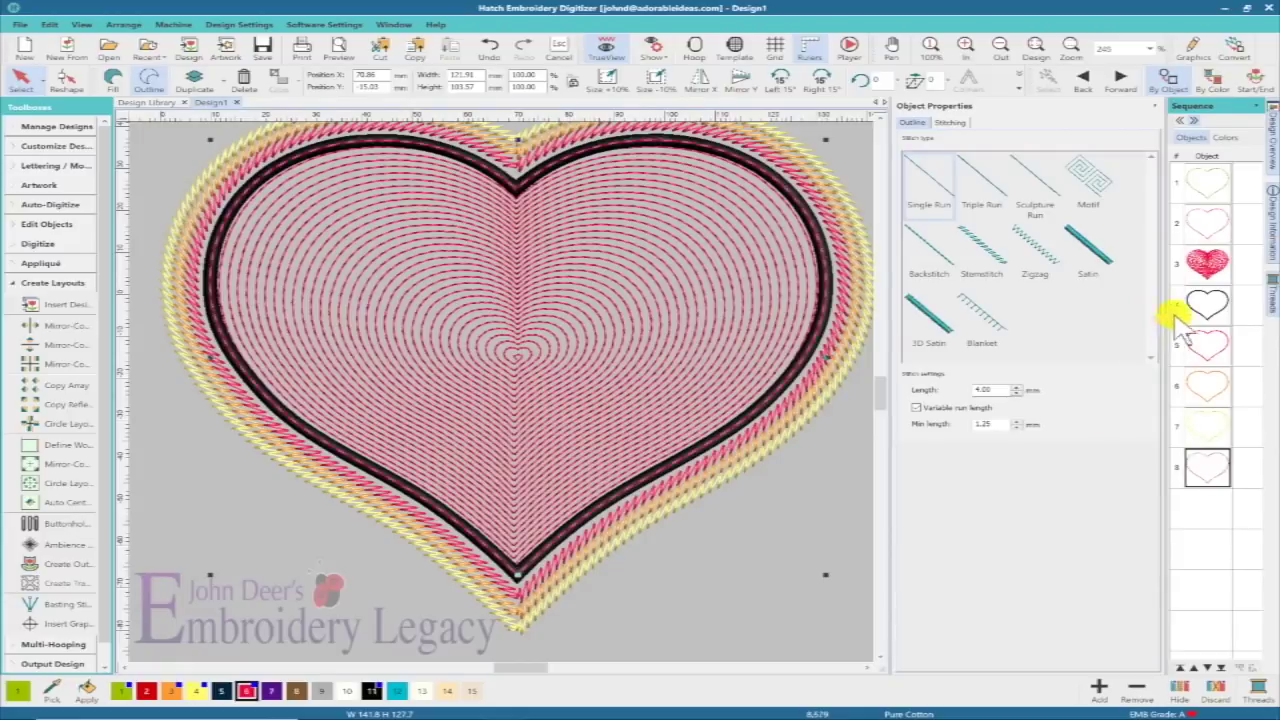
left_click(1216, 467)
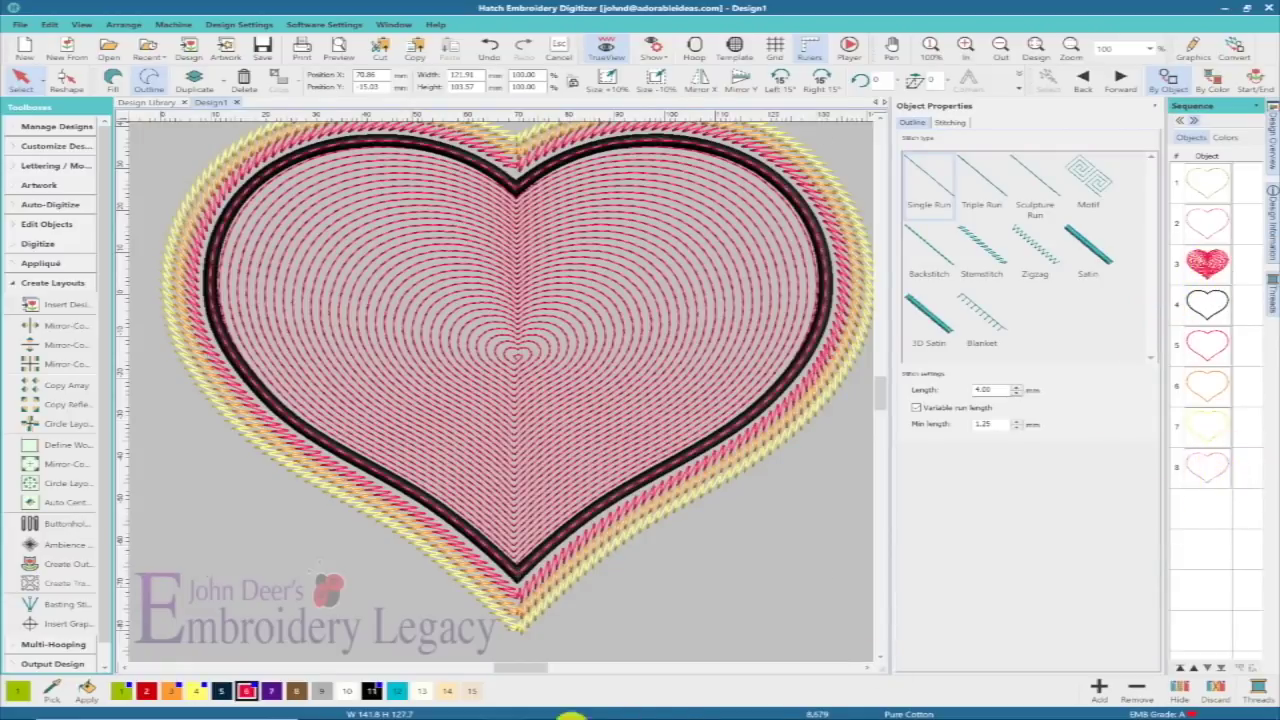
left_click(397, 690)
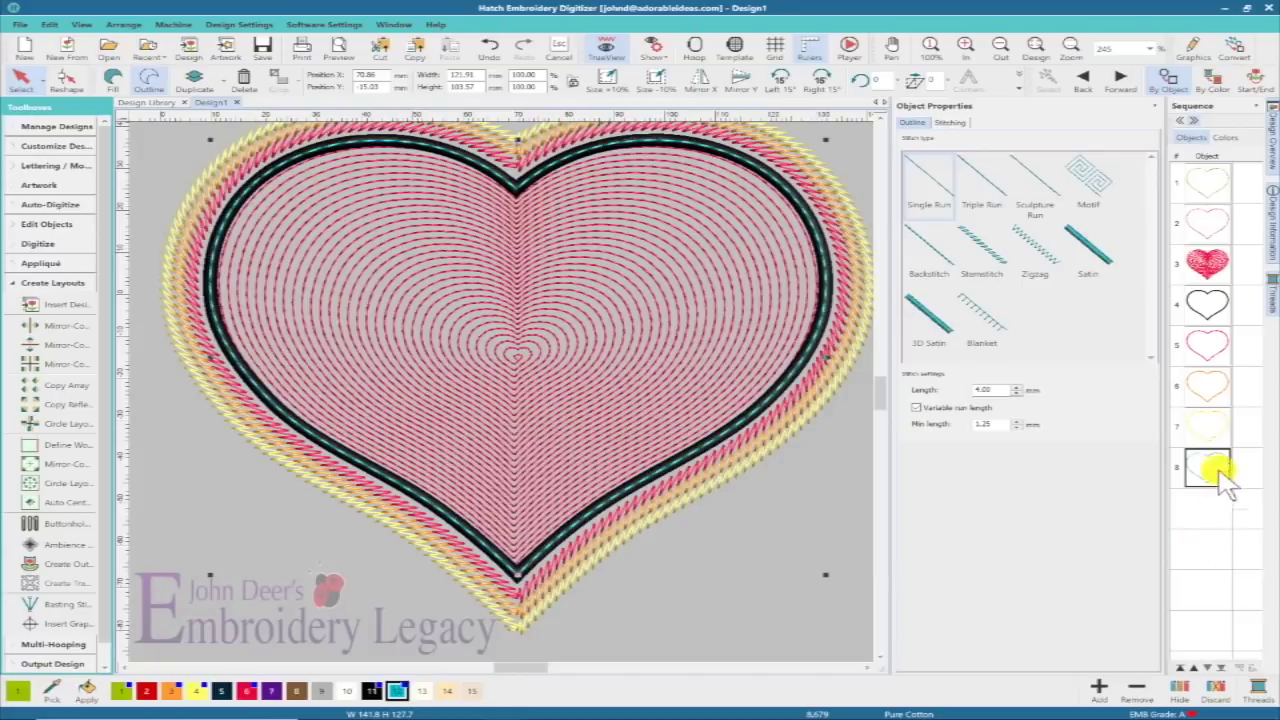
- Move the teal run heart to fourth in the sequence, ahead of the black satin border, and set its stitch length to 1 mm
left_click_drag(1200, 466, 1212, 296)
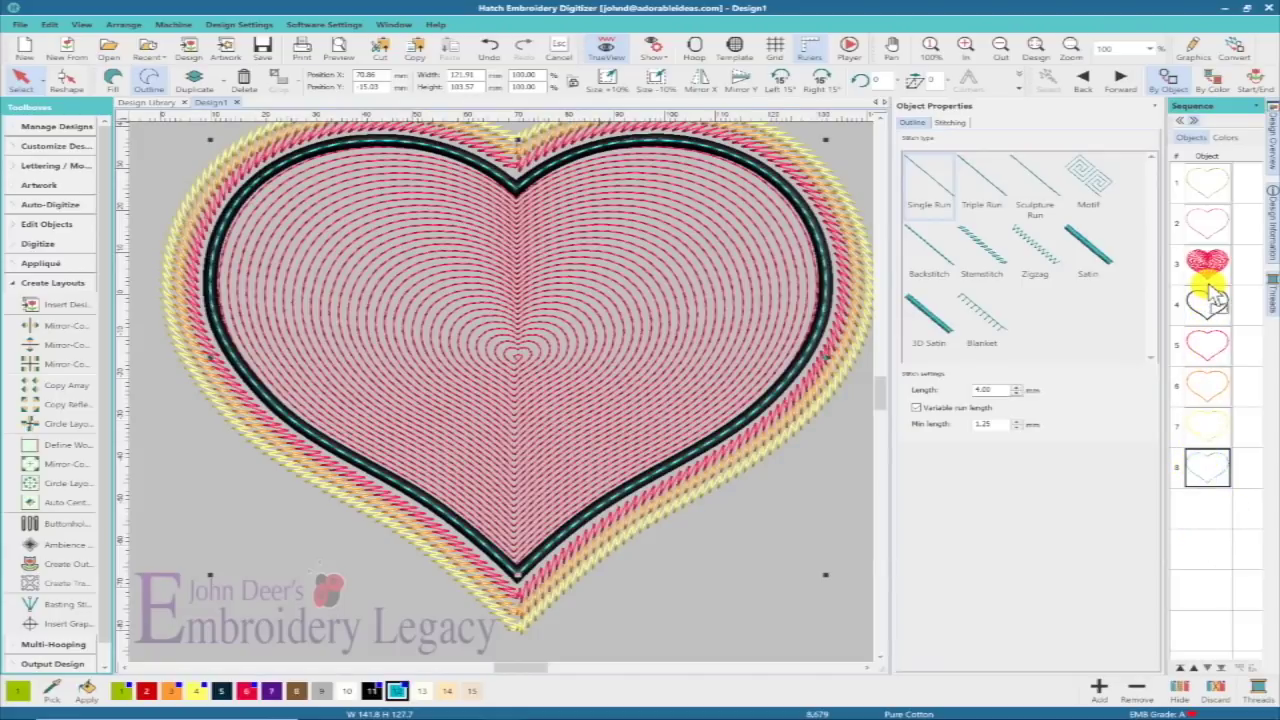
left_click_drag(1212, 296, 1213, 300)
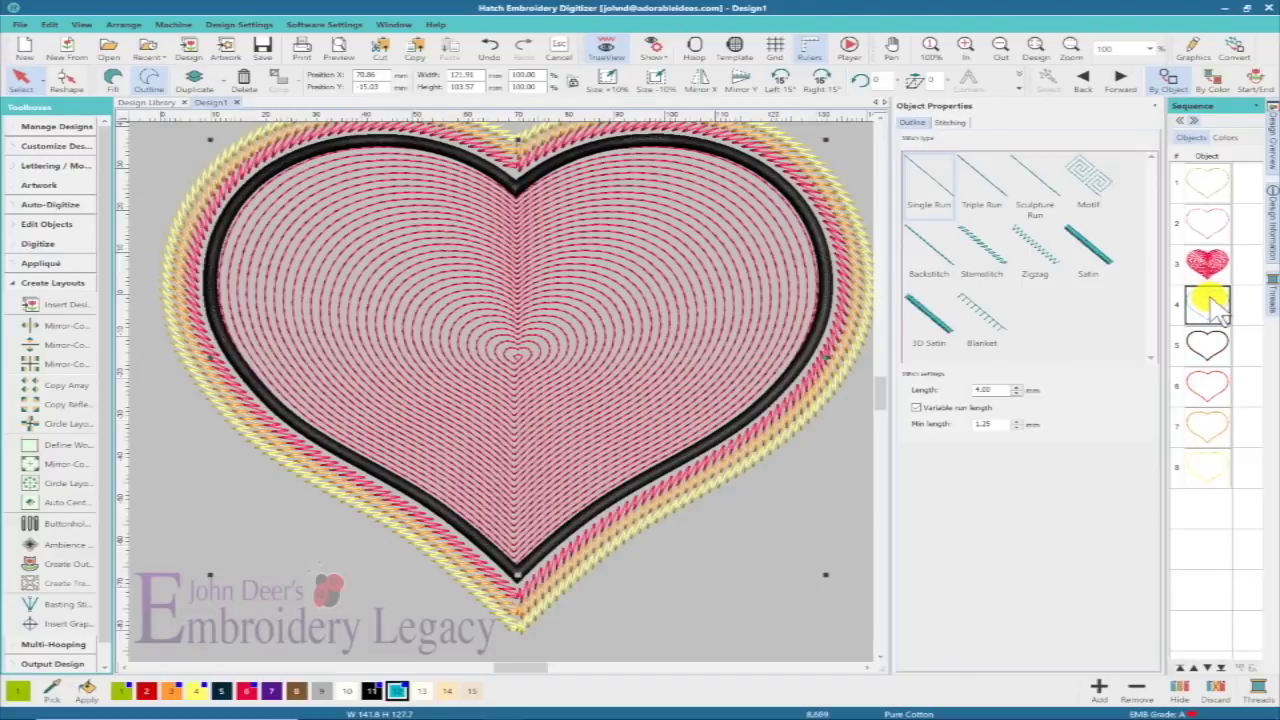
double_click(990, 389)
type("1")
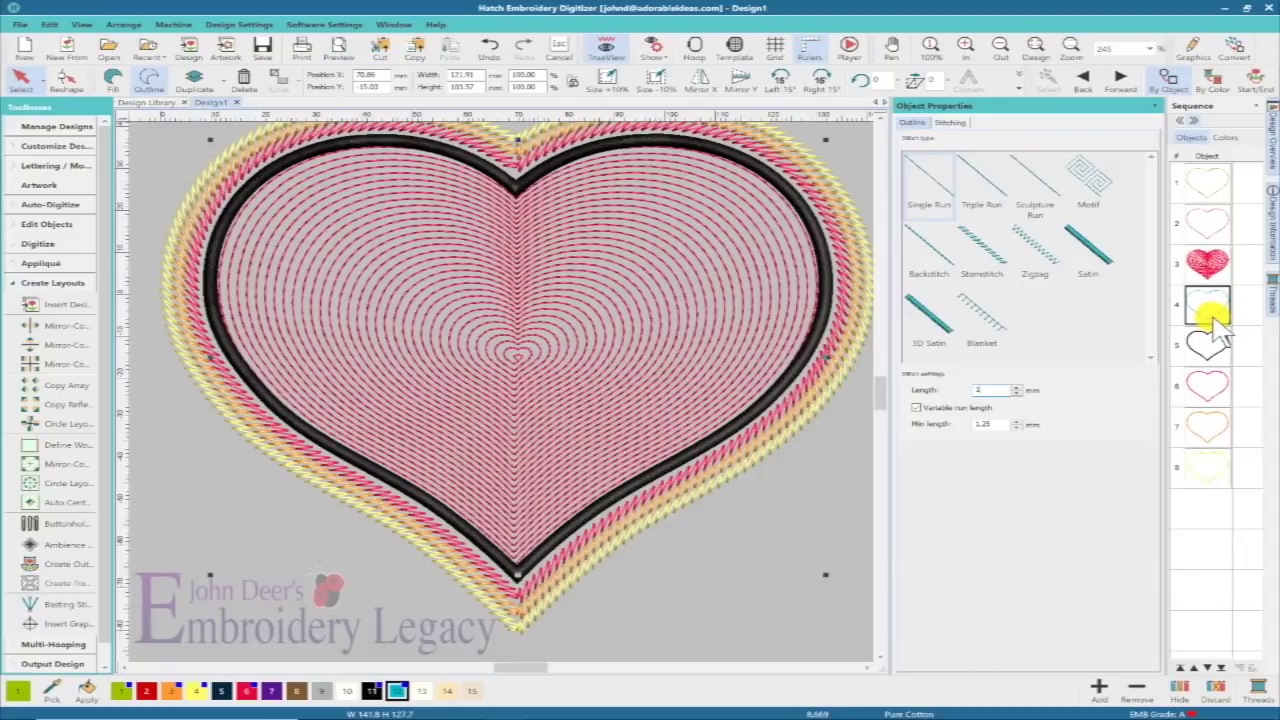
- Resequence the three stemstitch hearts together so they stitch right after the teal run and before the black satin border
left_click(1205, 390)
left_click(1215, 468, "shift")
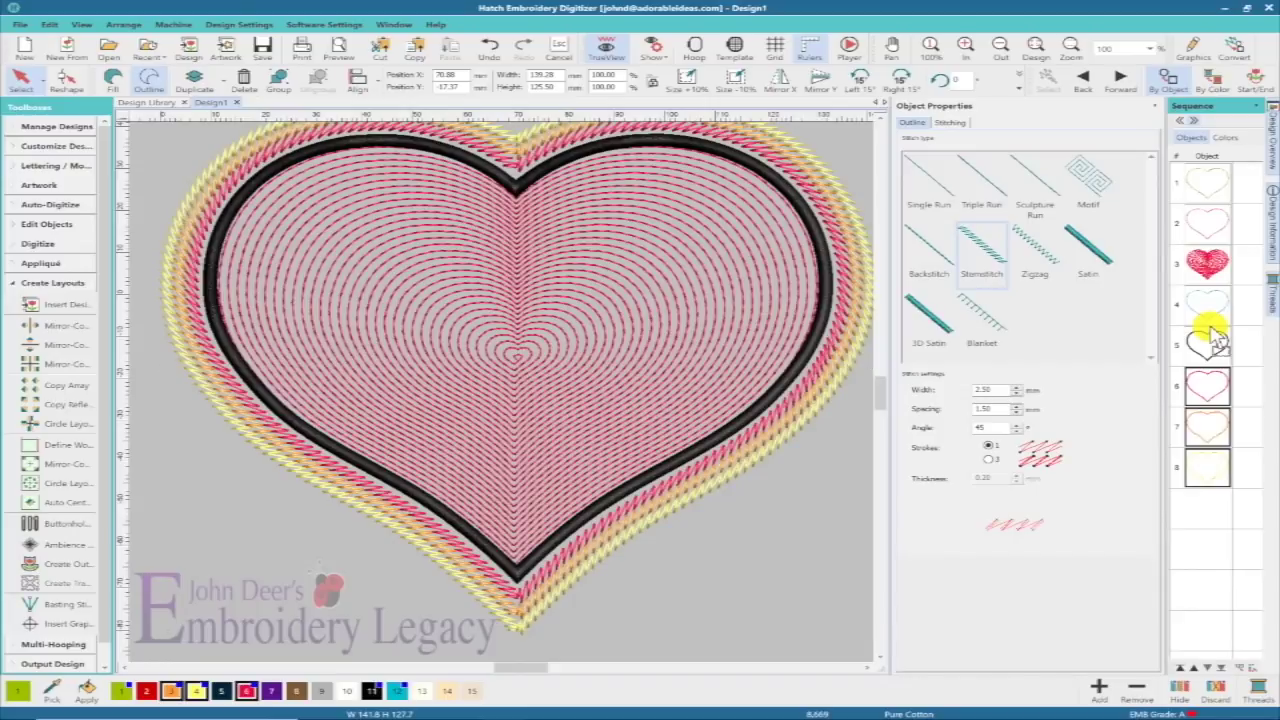
left_click_drag(1212, 340, 1209, 336)
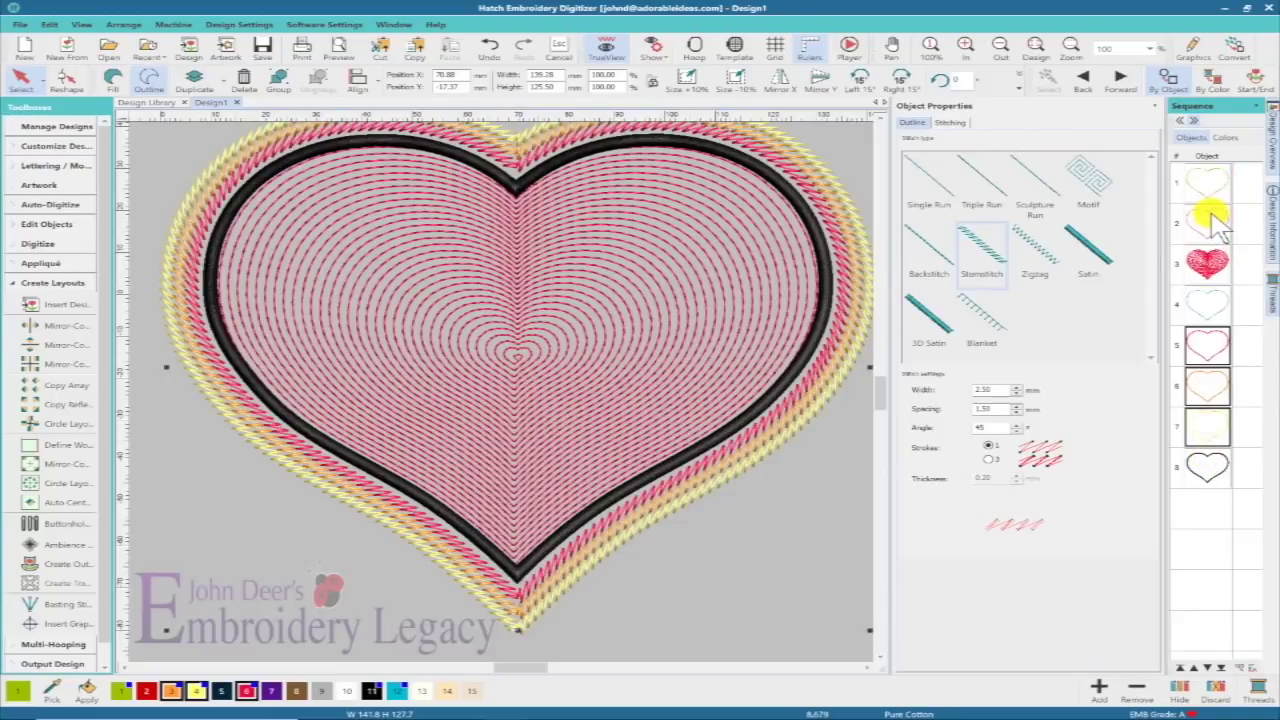
- Duplicate the second run heart again and place the copy eighth in the sequence, directly before the black satin border
left_click(1218, 228)
right_click(1216, 224)
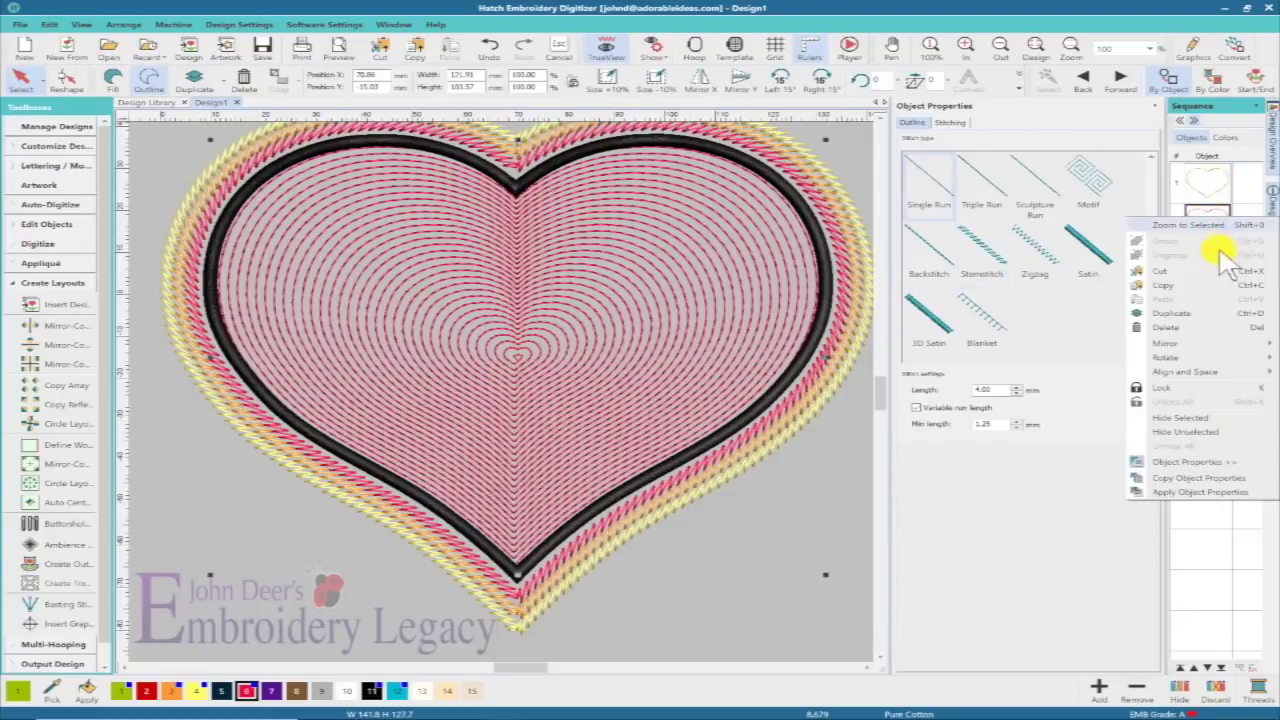
mouse_move(1163, 377)
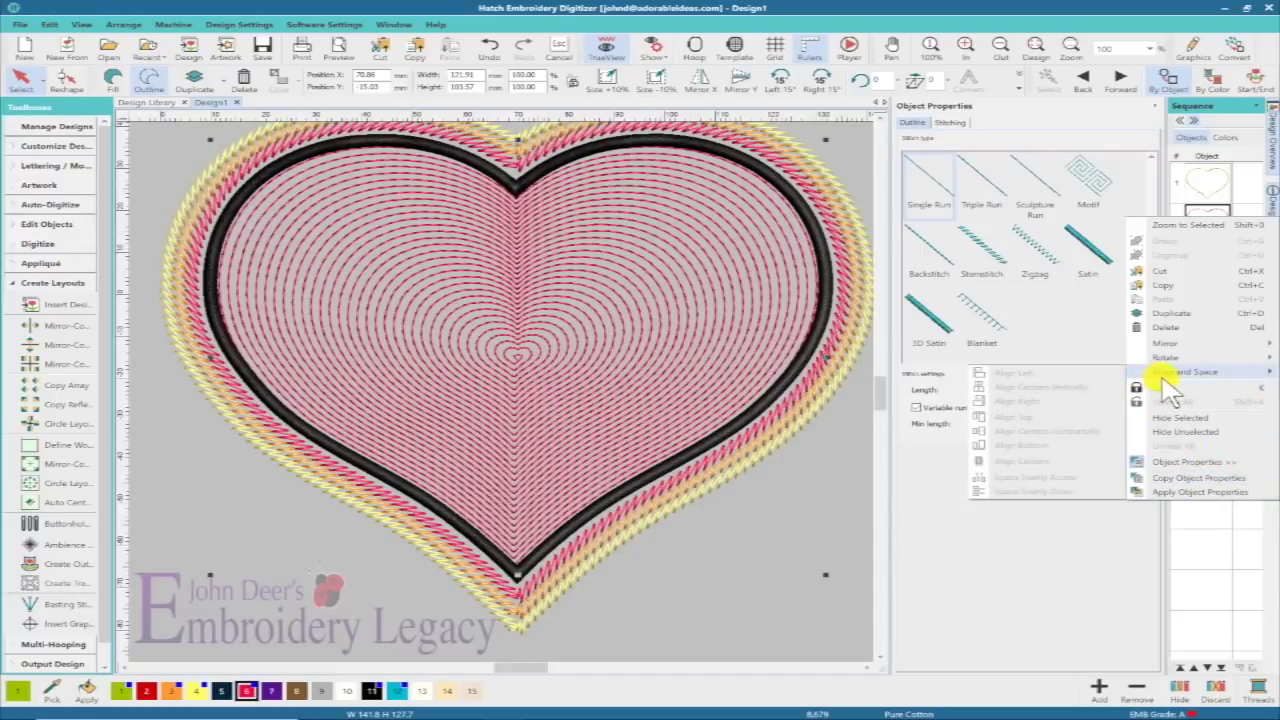
left_click(1170, 313)
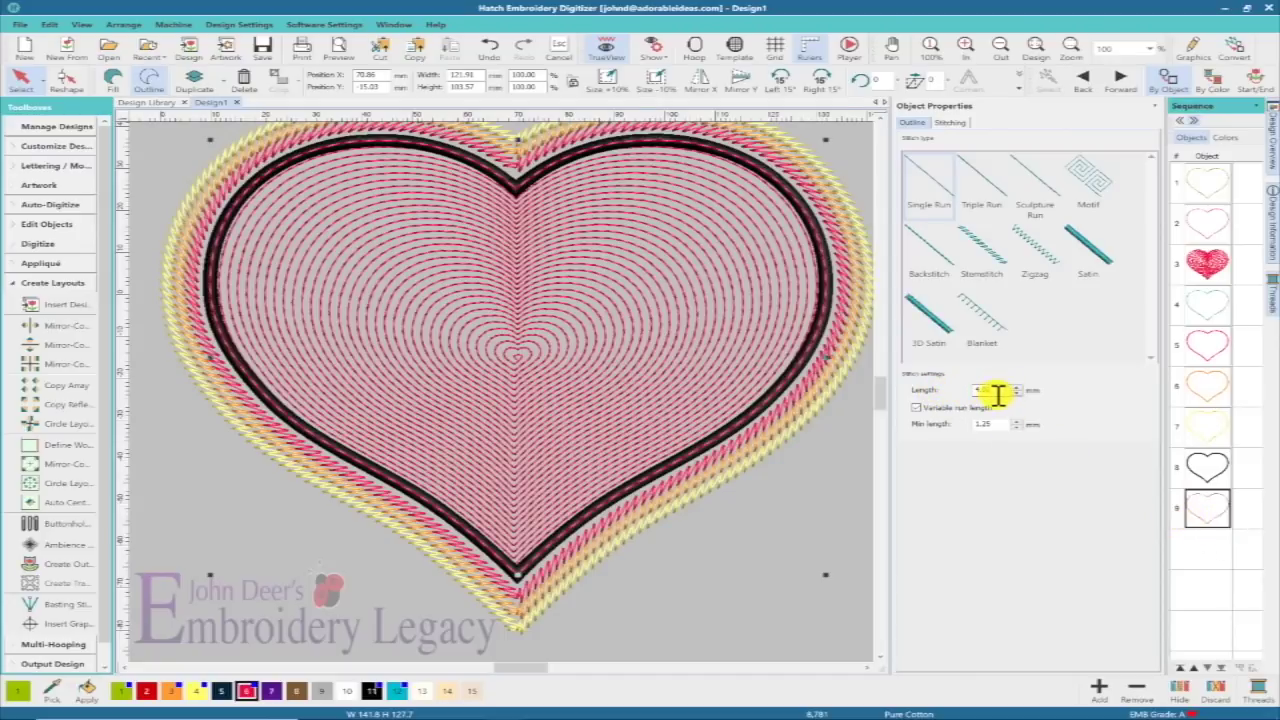
left_click_drag(1223, 512, 1218, 455)
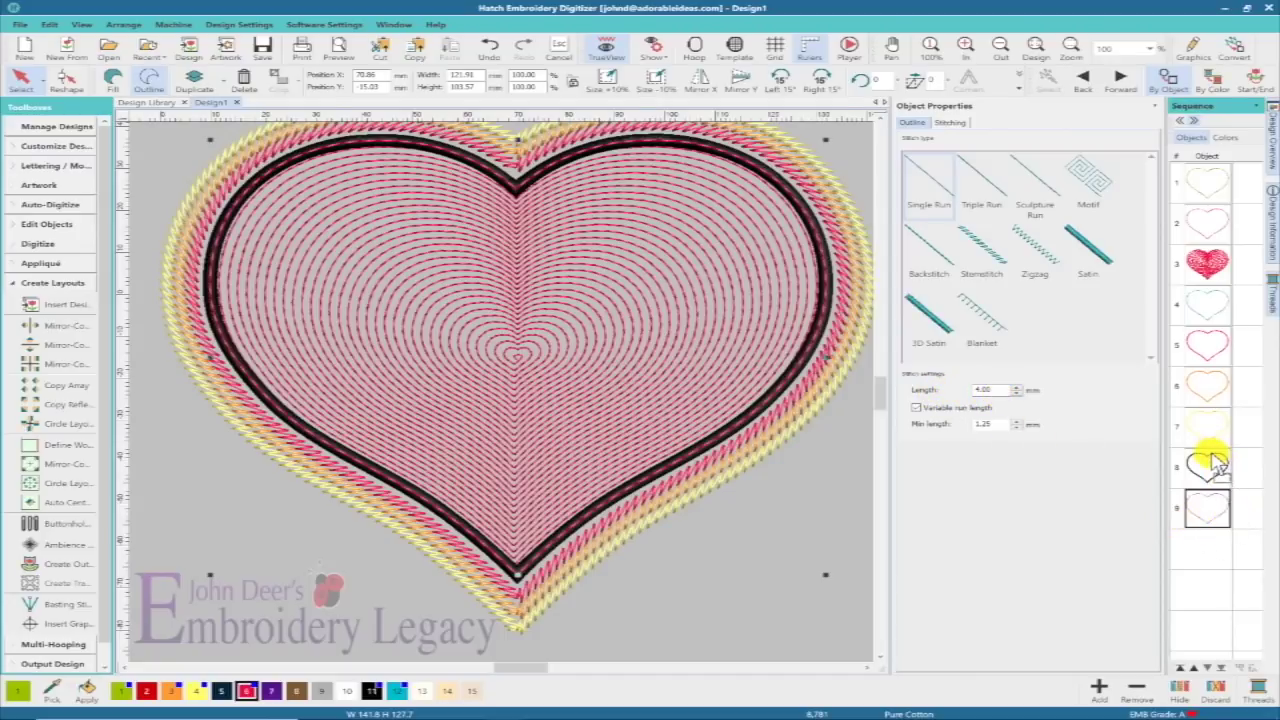
left_click(1212, 462)
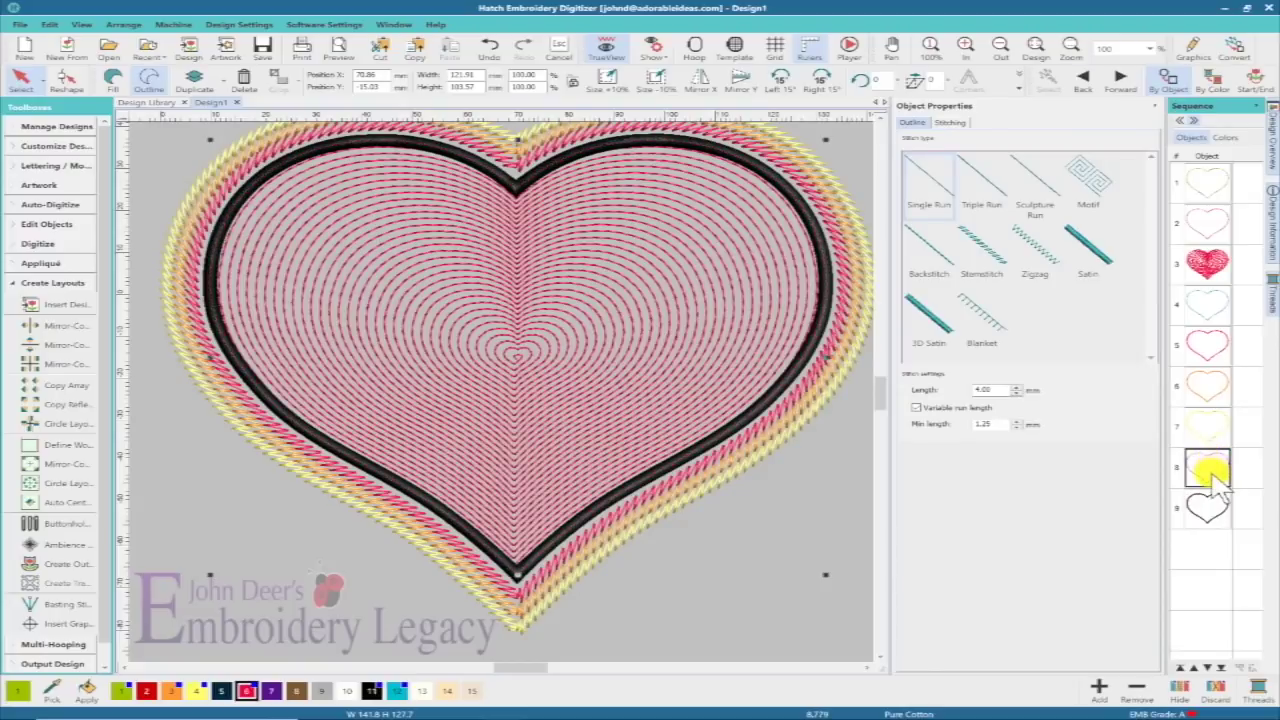